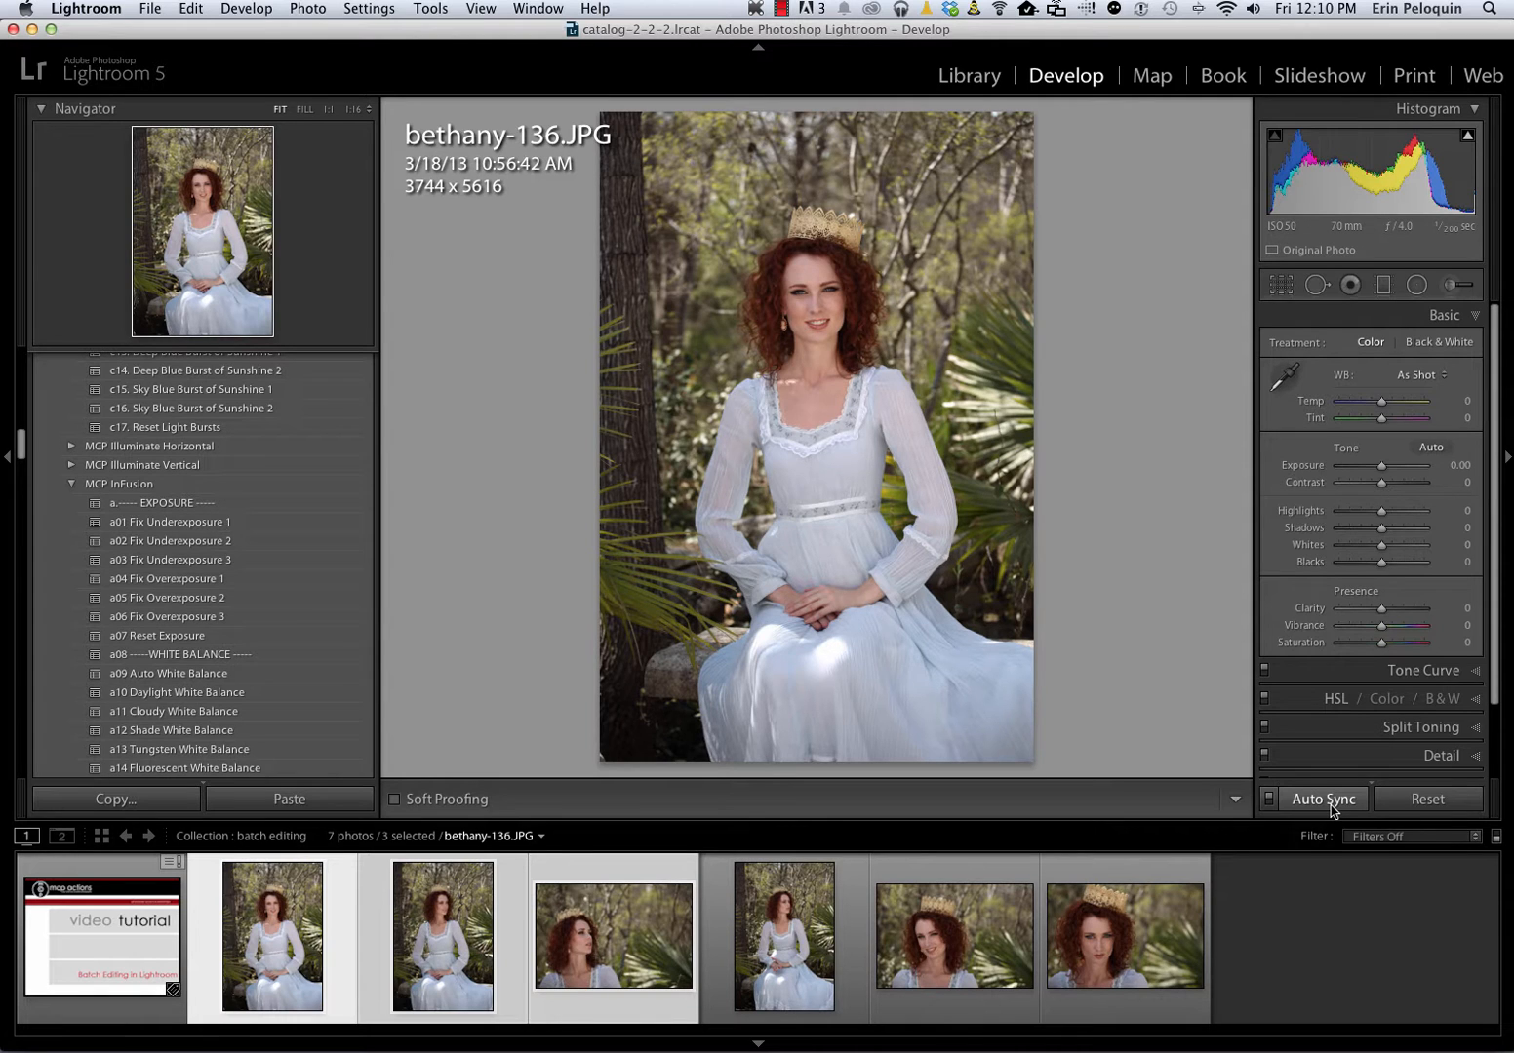
With Auto Sync enabled, apply the MCP InFusion preset a01 Fix Underexposure 1 to the three selected photos
{"action": "left_click", "coordinate": [1269, 798]}
{"action": "left_click", "coordinate": [1269, 800]}
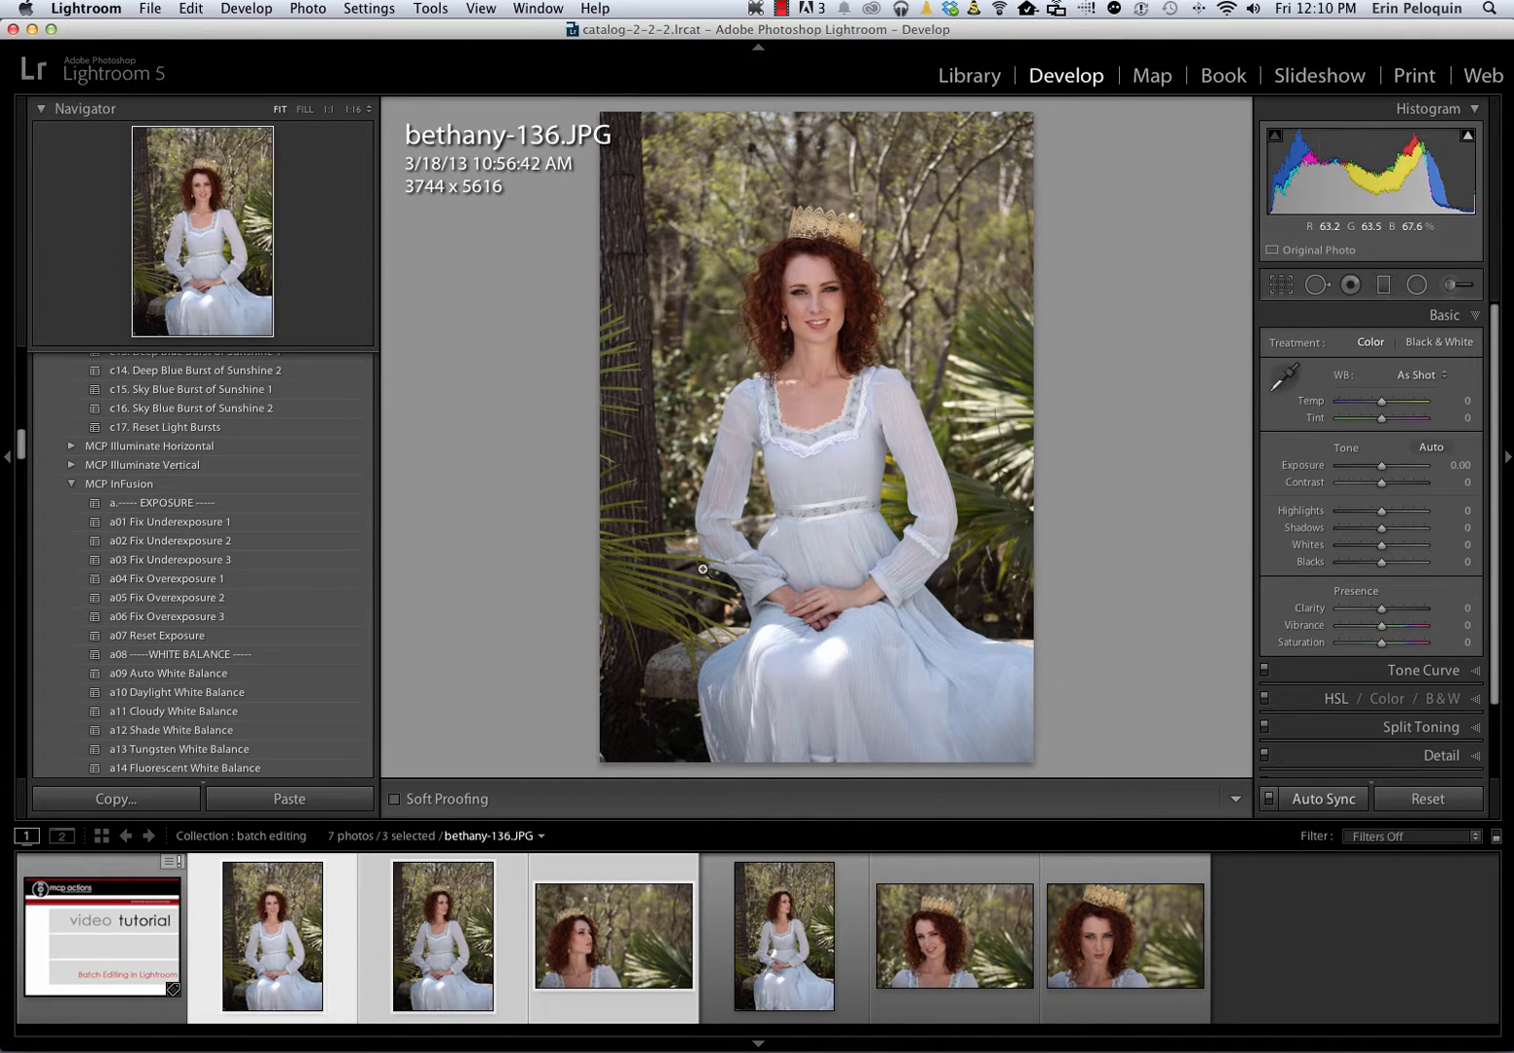
{"action": "left_click", "coordinate": [195, 523]}
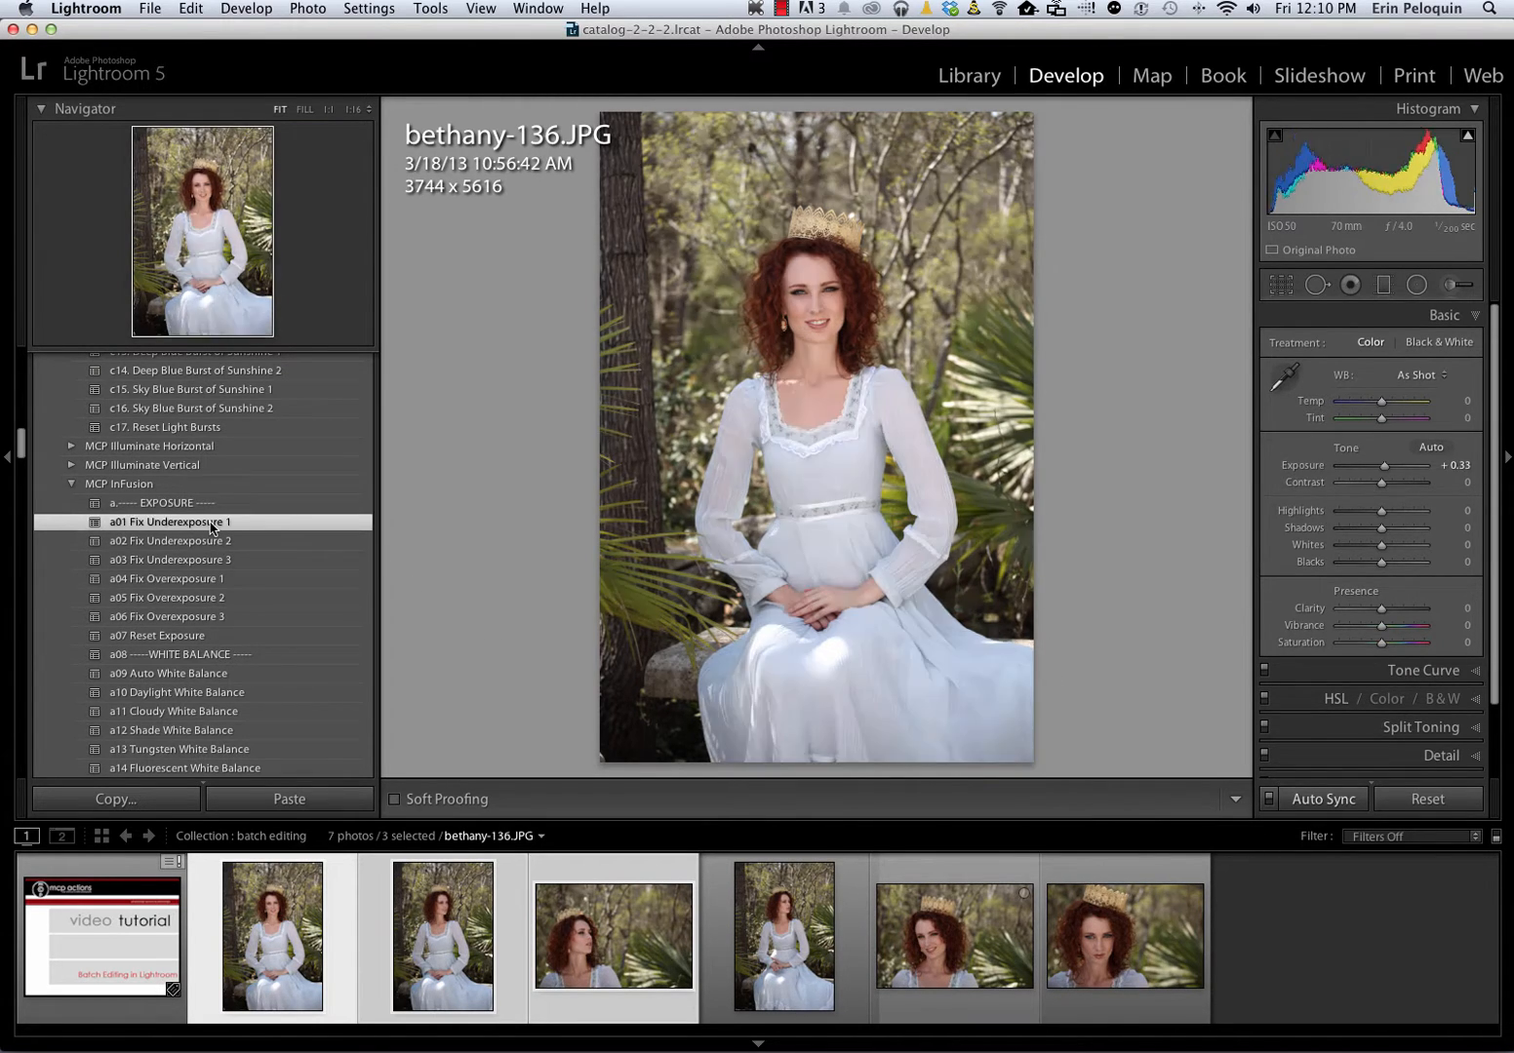
Apply the a15 flash white balance preset to the selected photos, then fine-tune Temp to +4 and Tint to 0
{"action": "scroll", "coordinate": [202, 623], "scroll_direction": "down", "scroll_amount": 10}
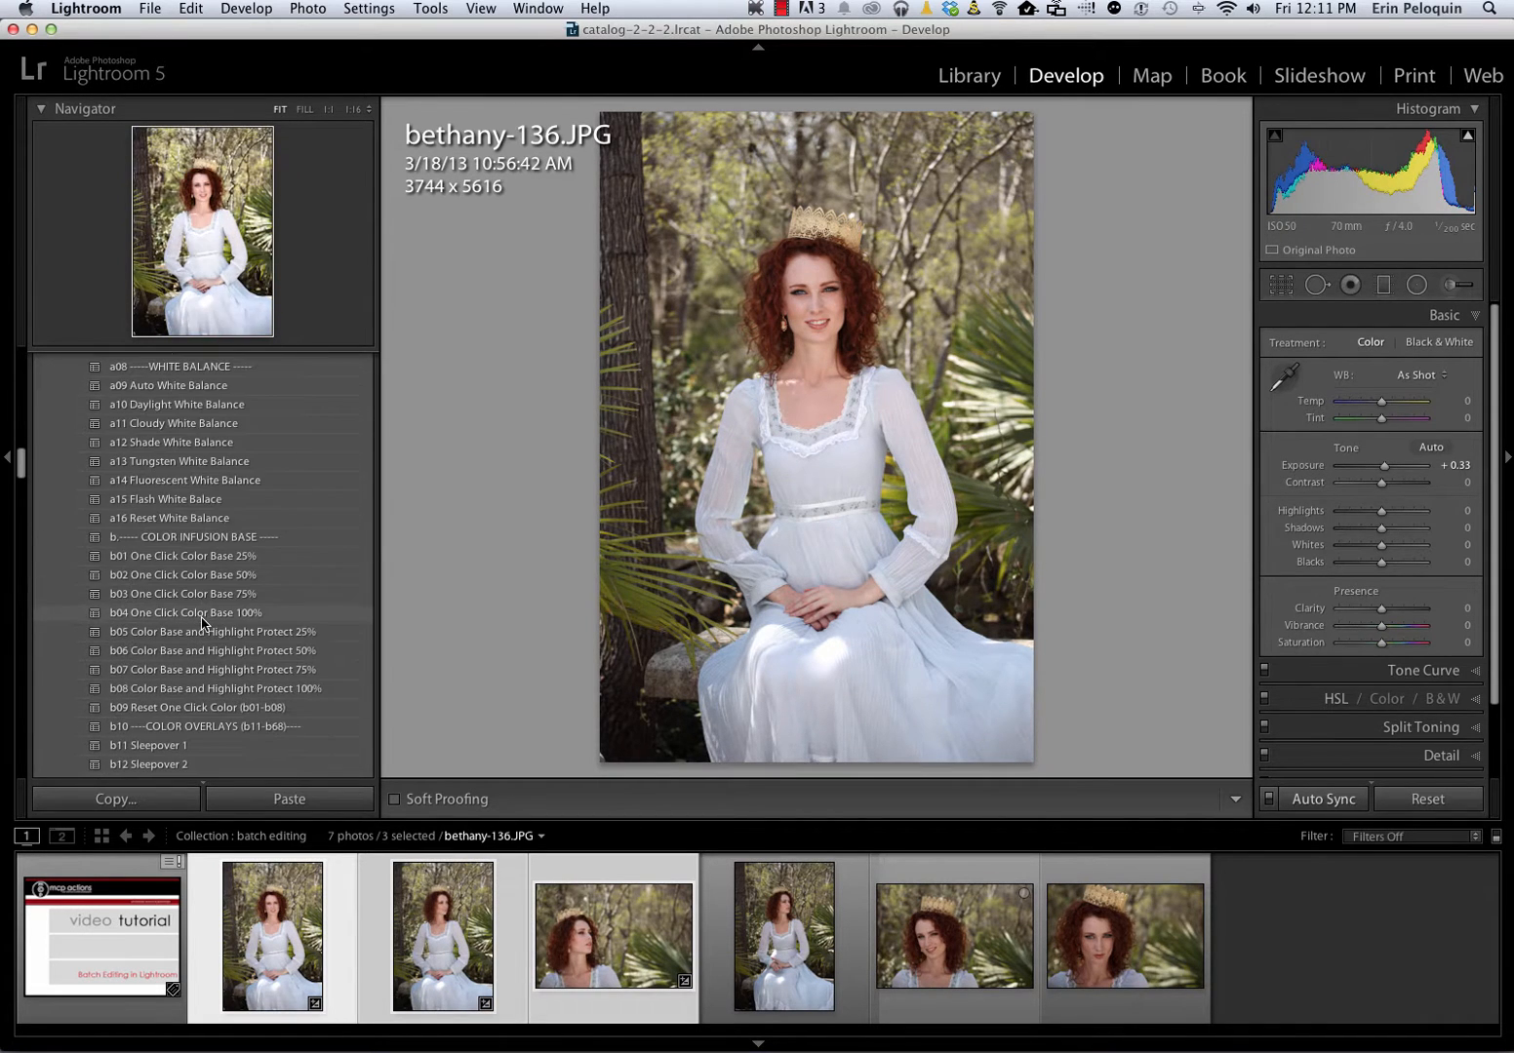
{"action": "left_click", "coordinate": [203, 499]}
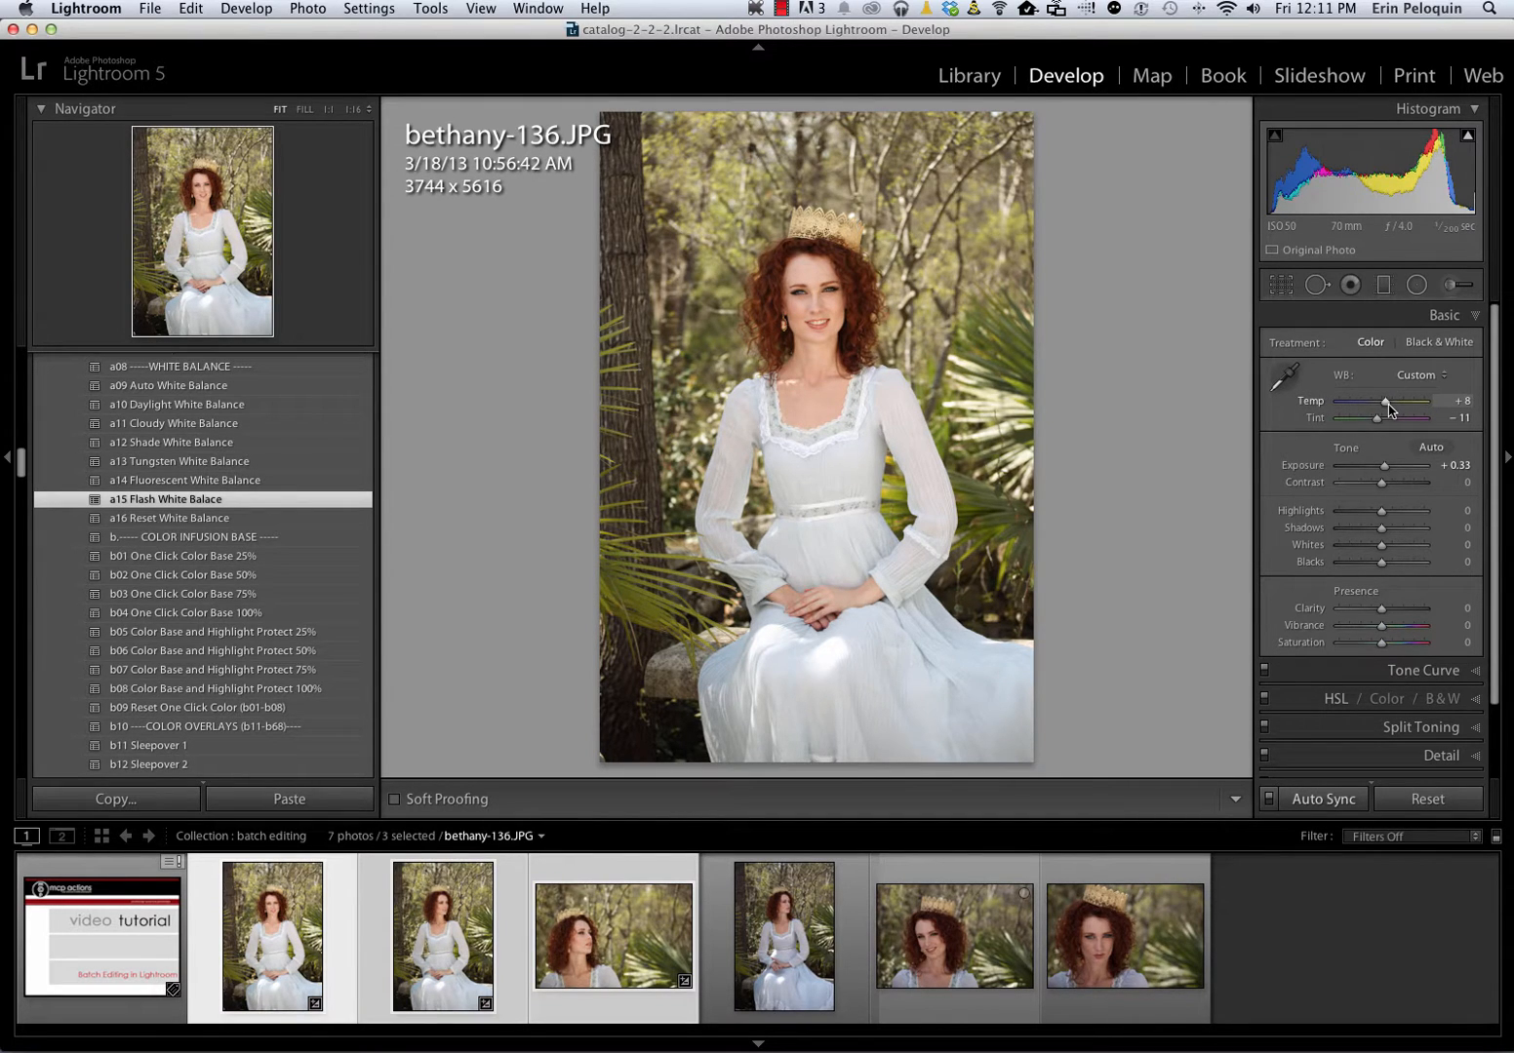
{"action": "left_click_drag", "start_coordinate": [1389, 408], "coordinate": [1384, 403]}
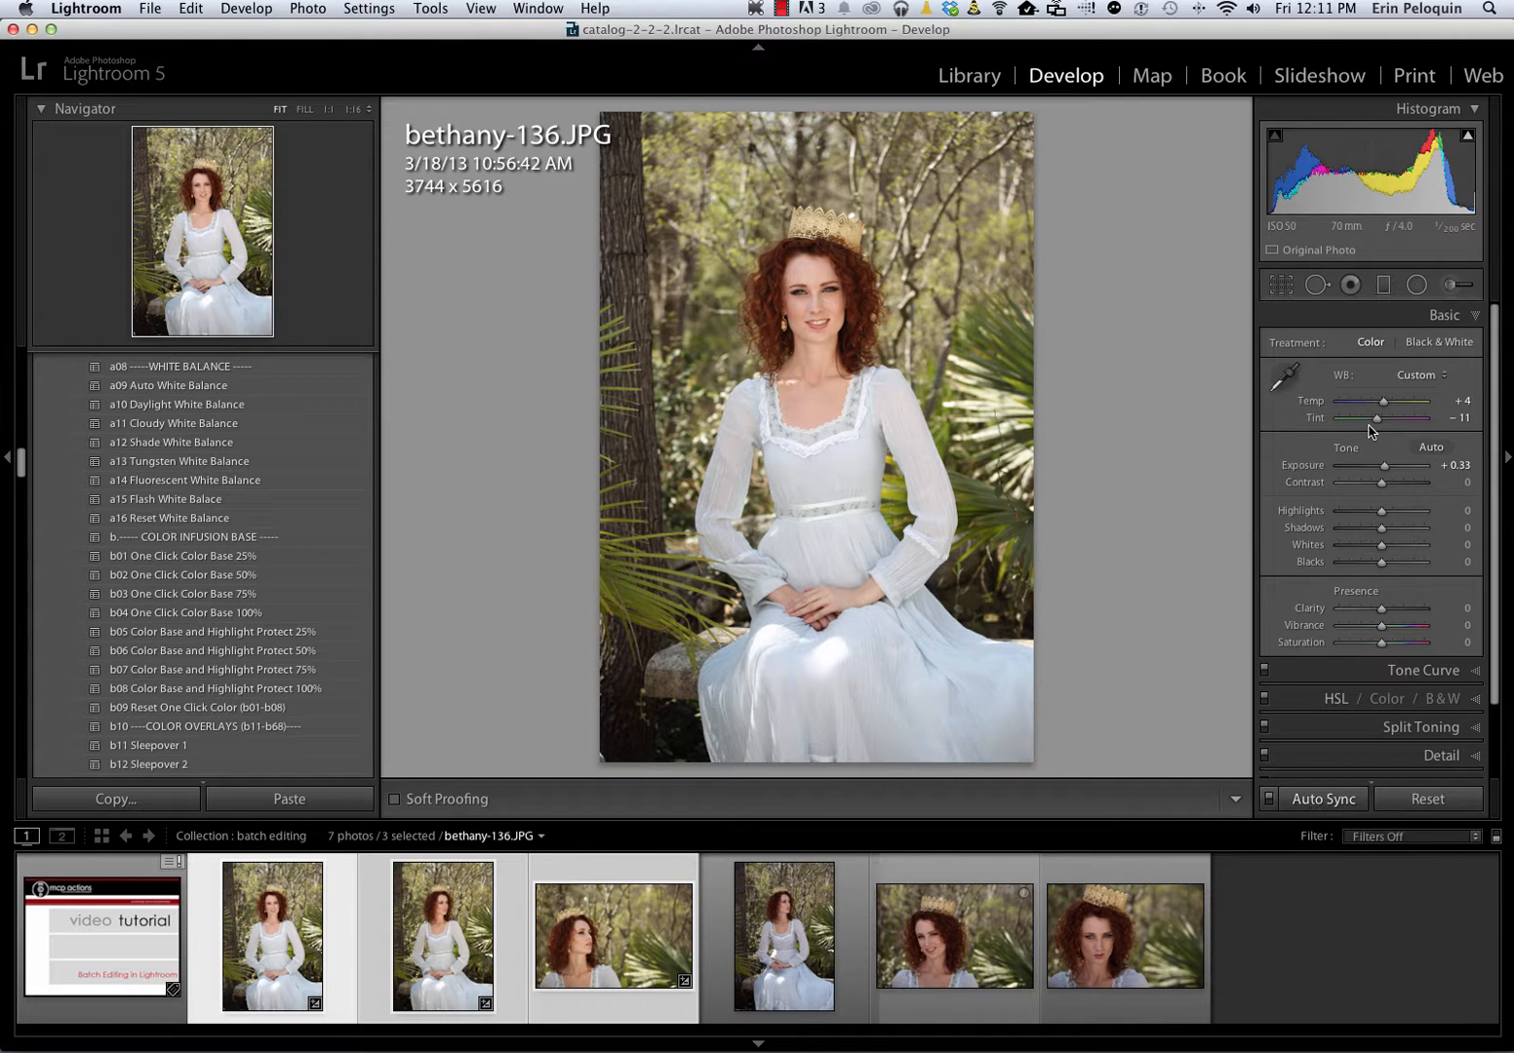
{"action": "left_click_drag", "start_coordinate": [1376, 418], "coordinate": [1382, 421]}
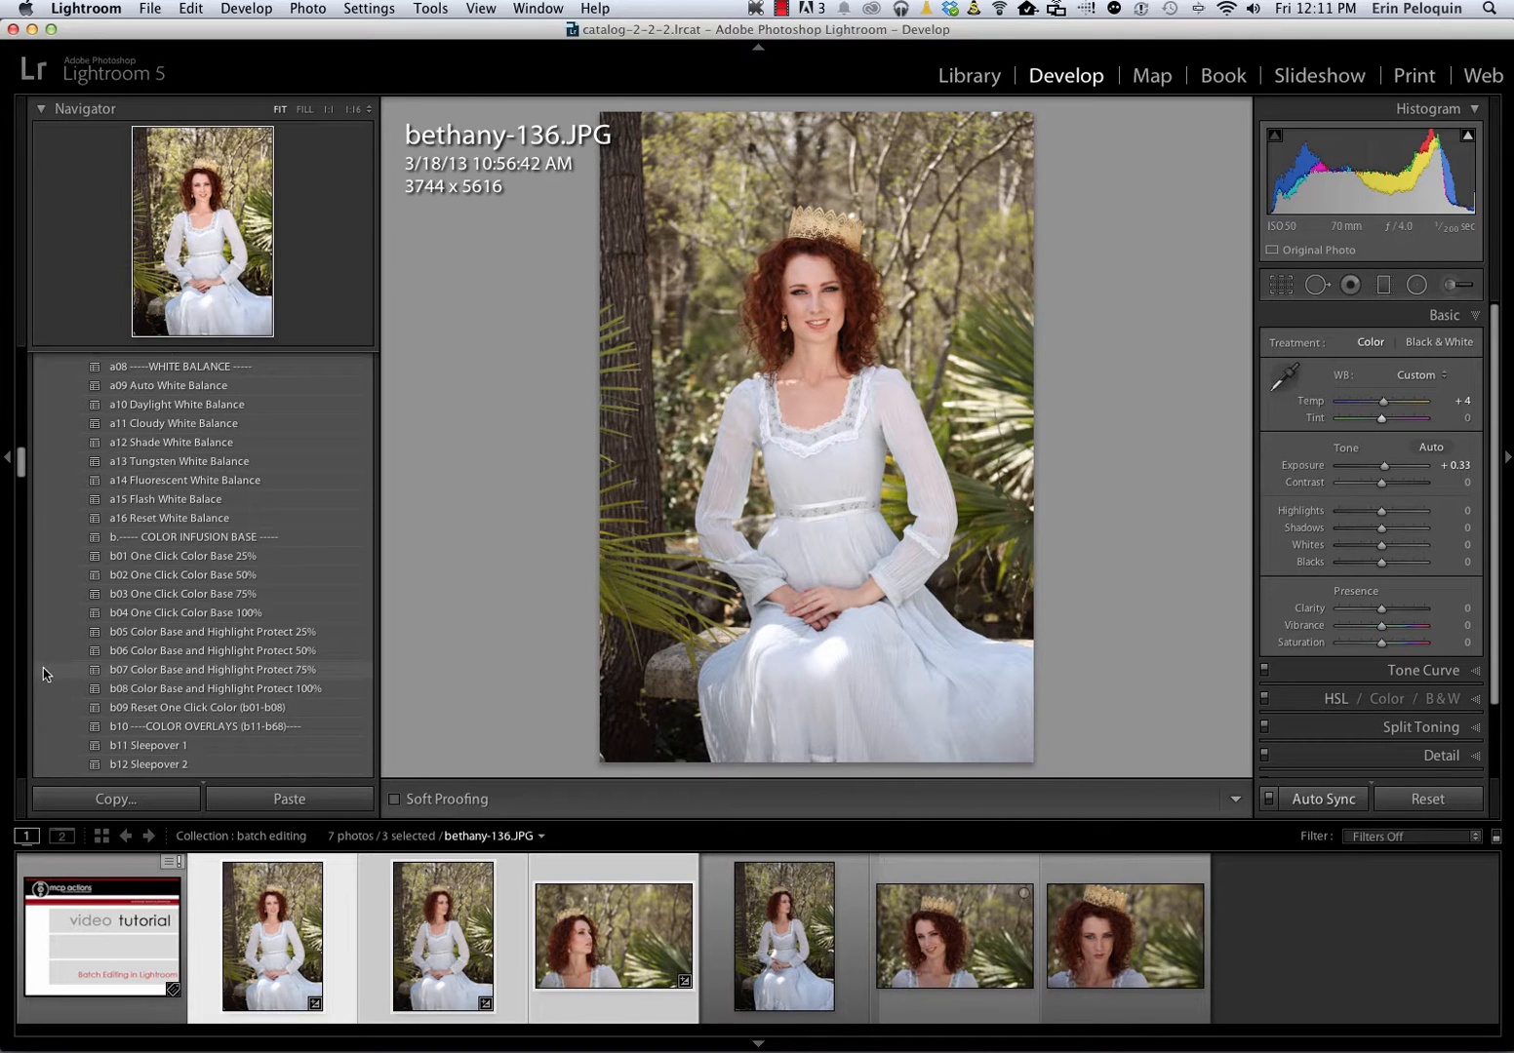
Apply the b06 Color Base and Highlight Protect 50% preset and the b41 Obsession 1 color overlay to the selected photos
{"action": "left_click", "coordinate": [119, 655]}
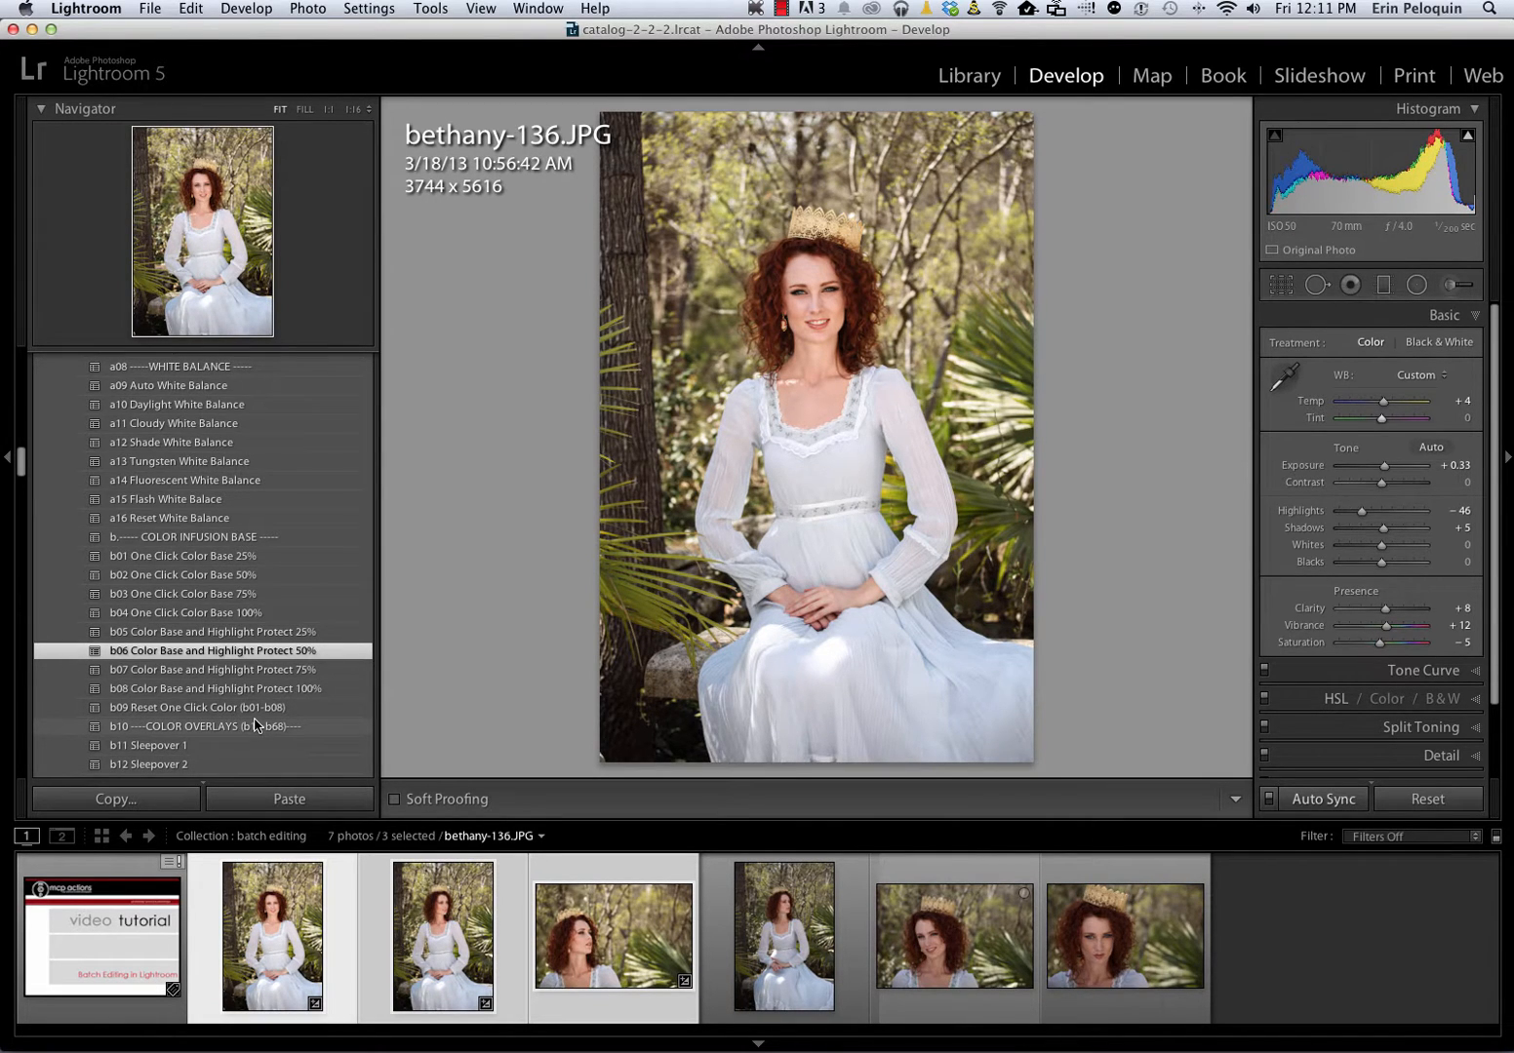
{"action": "scroll", "coordinate": [255, 725], "scroll_direction": "down", "scroll_amount": 10}
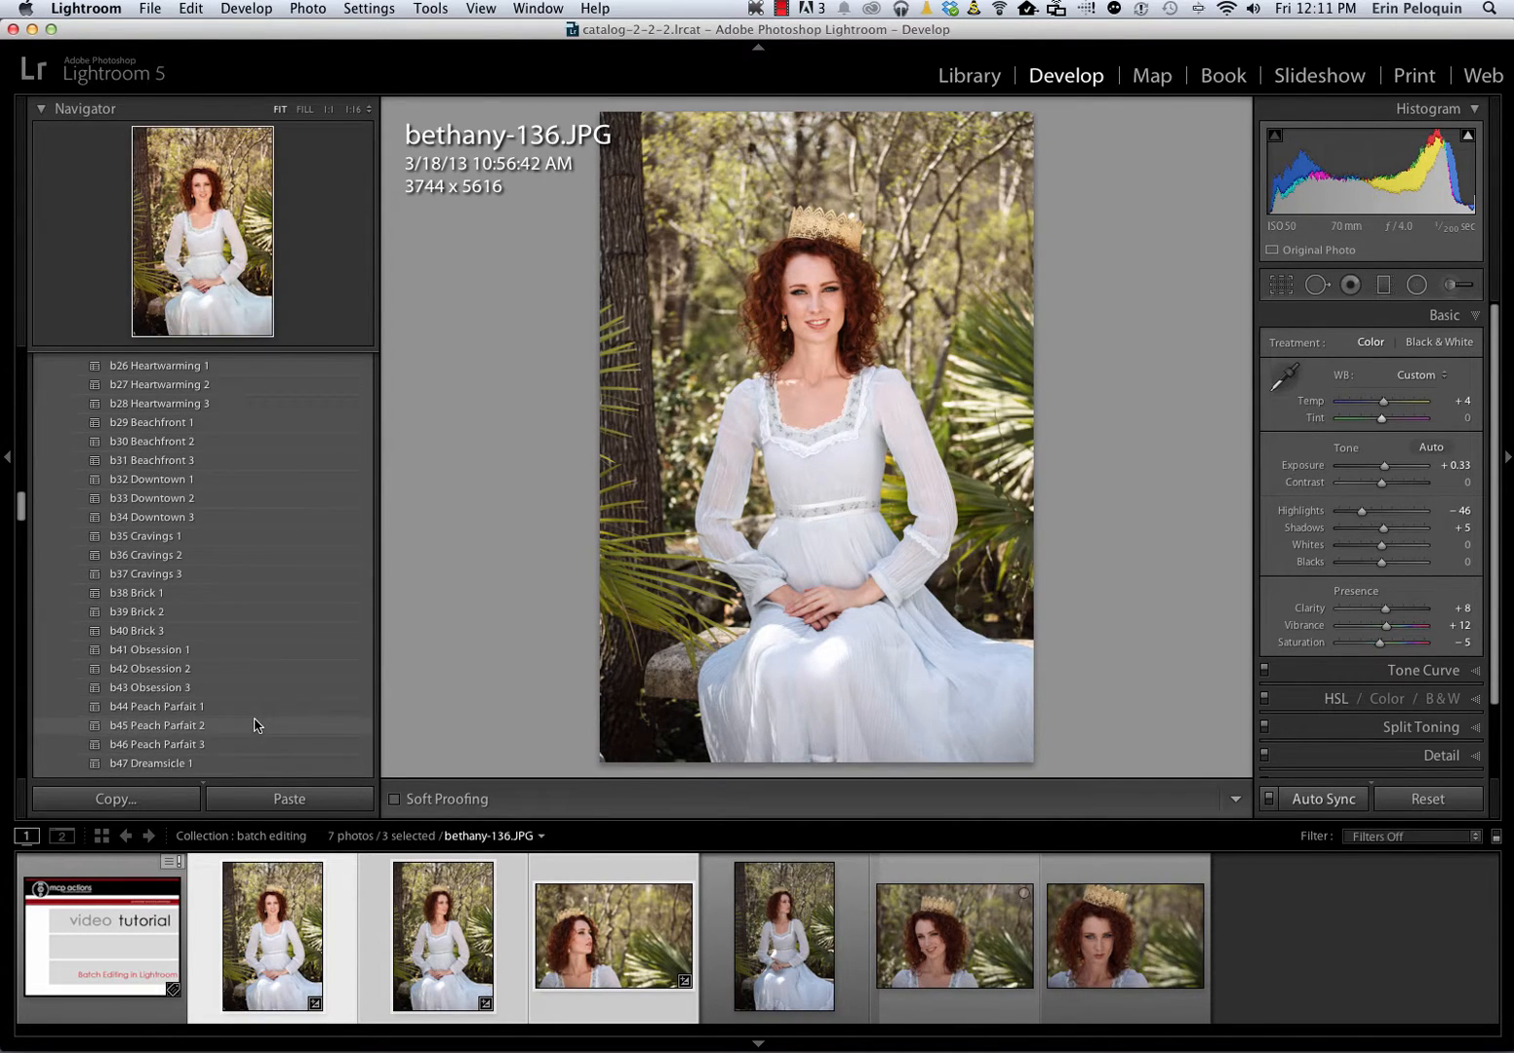
{"action": "left_click", "coordinate": [136, 655]}
Apply the d07 Calm the Reds color tweak preset to the selected photos
{"action": "scroll", "coordinate": [135, 658], "scroll_direction": "down", "scroll_amount": 1}
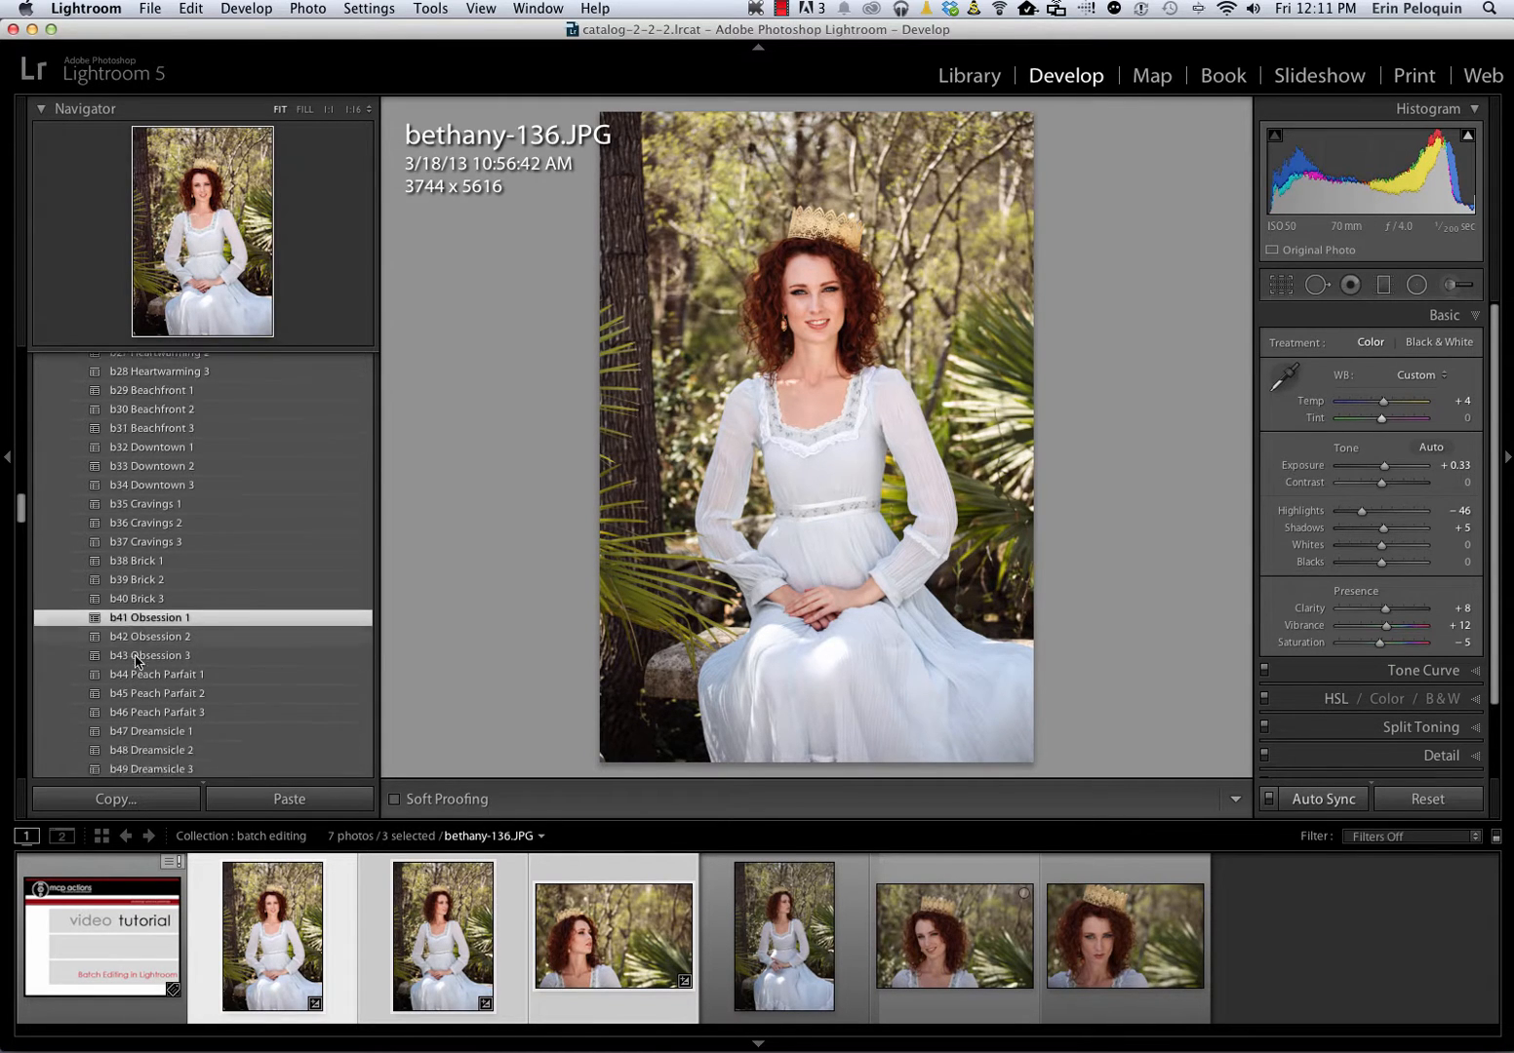
{"action": "scroll", "coordinate": [136, 661], "scroll_direction": "down", "scroll_amount": 15}
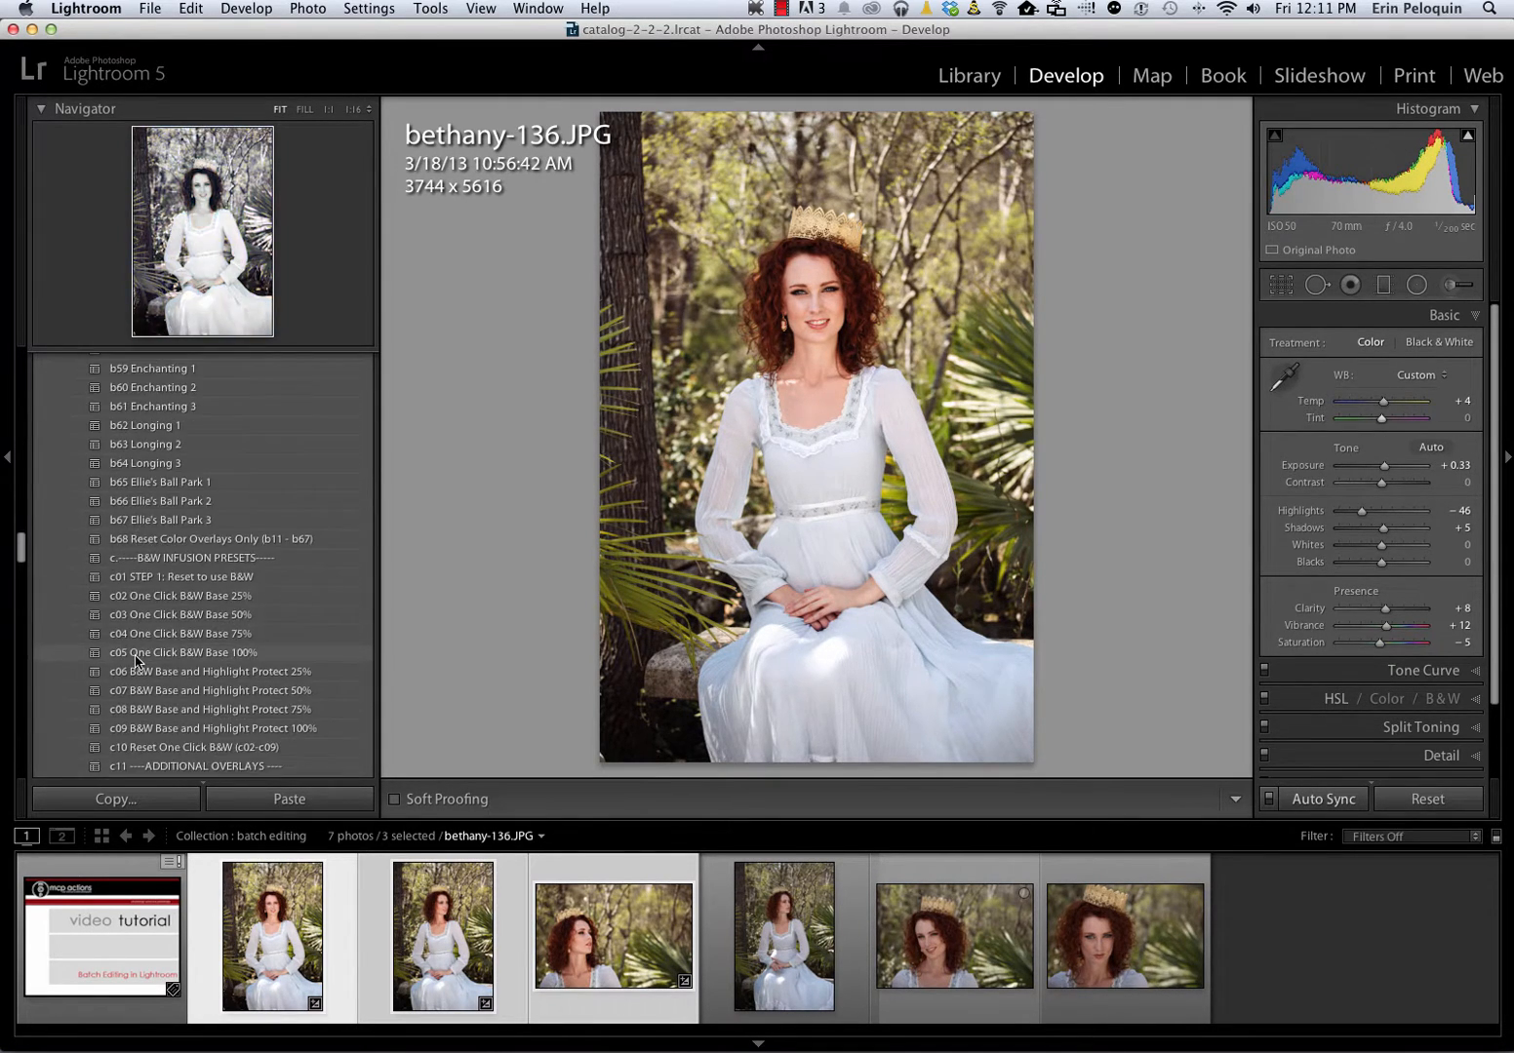
{"action": "scroll", "coordinate": [135, 660], "scroll_direction": "down", "scroll_amount": 15}
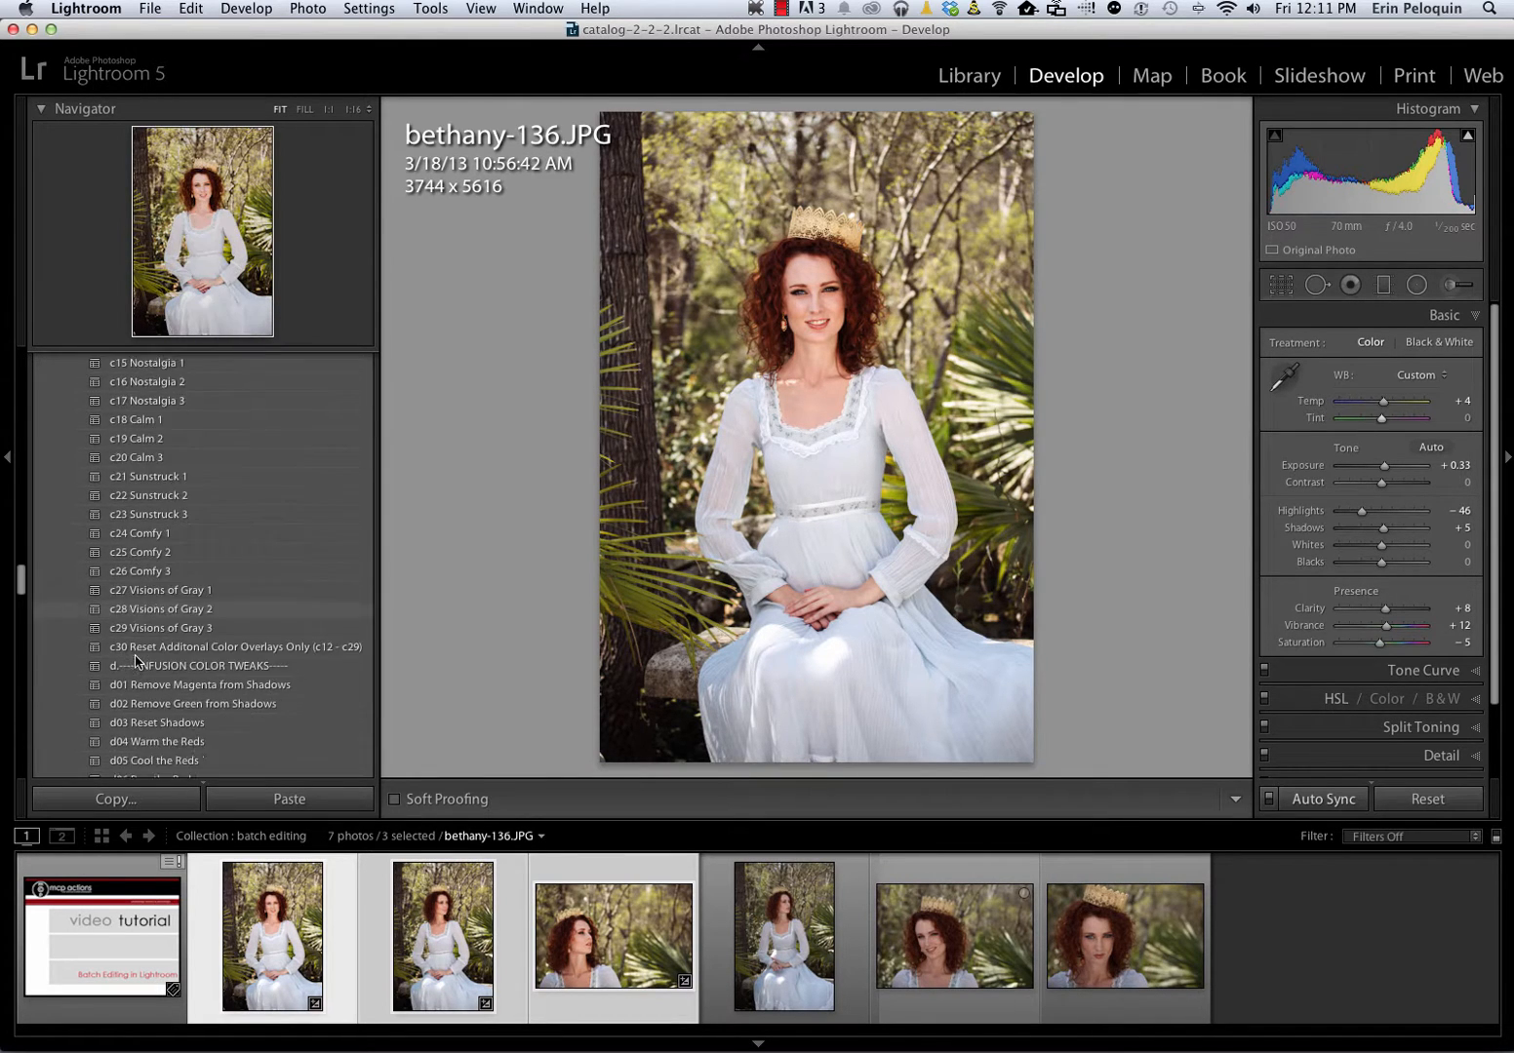
{"action": "scroll", "coordinate": [135, 661], "scroll_direction": "down", "scroll_amount": 10}
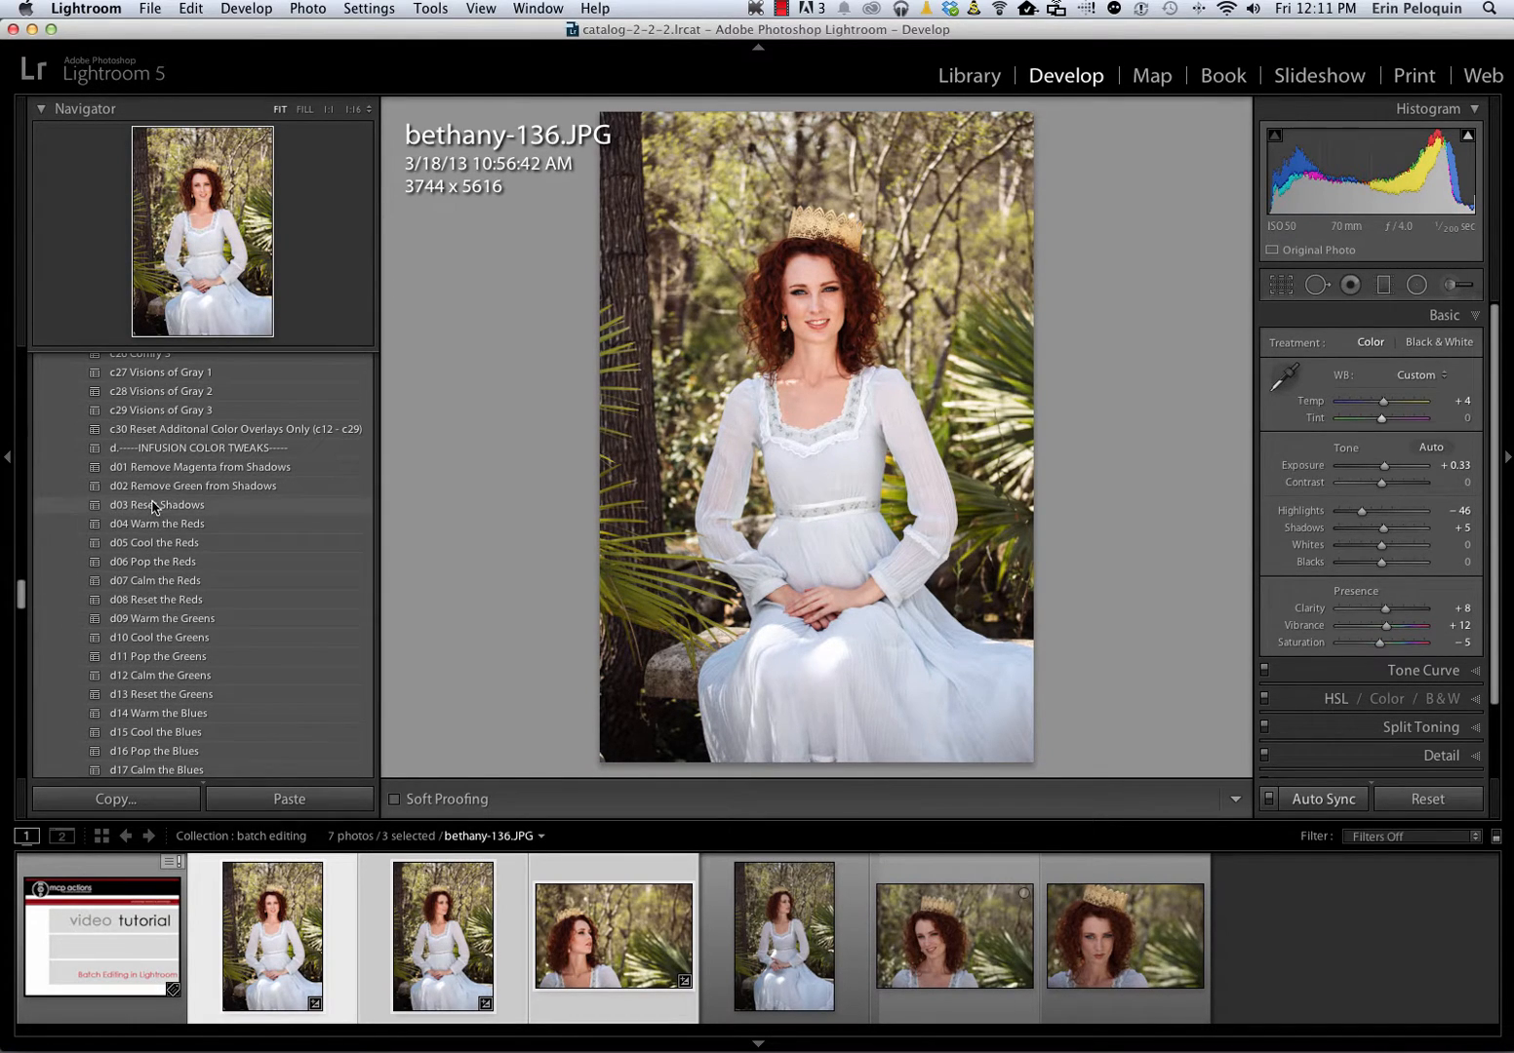
{"action": "left_click", "coordinate": [145, 579]}
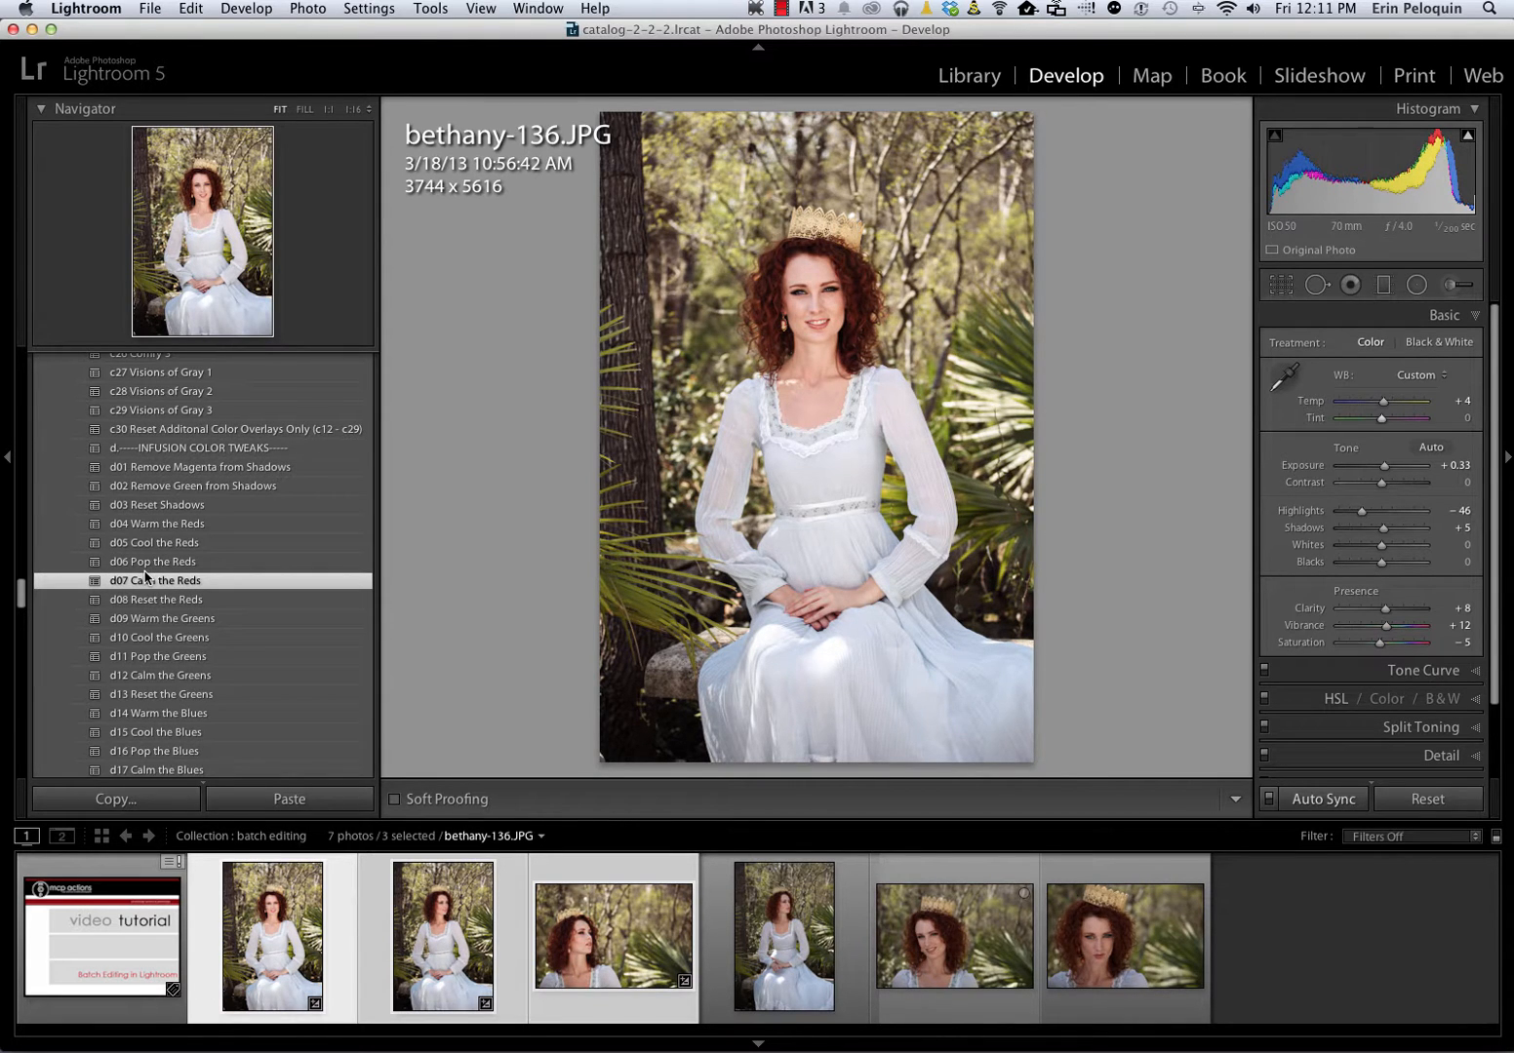
Apply the e02 Enclosed 2 vignette and the f21 High Def Sharpening 1 preset to the selected photos
{"action": "scroll", "coordinate": [185, 604], "scroll_direction": "down", "scroll_amount": 11}
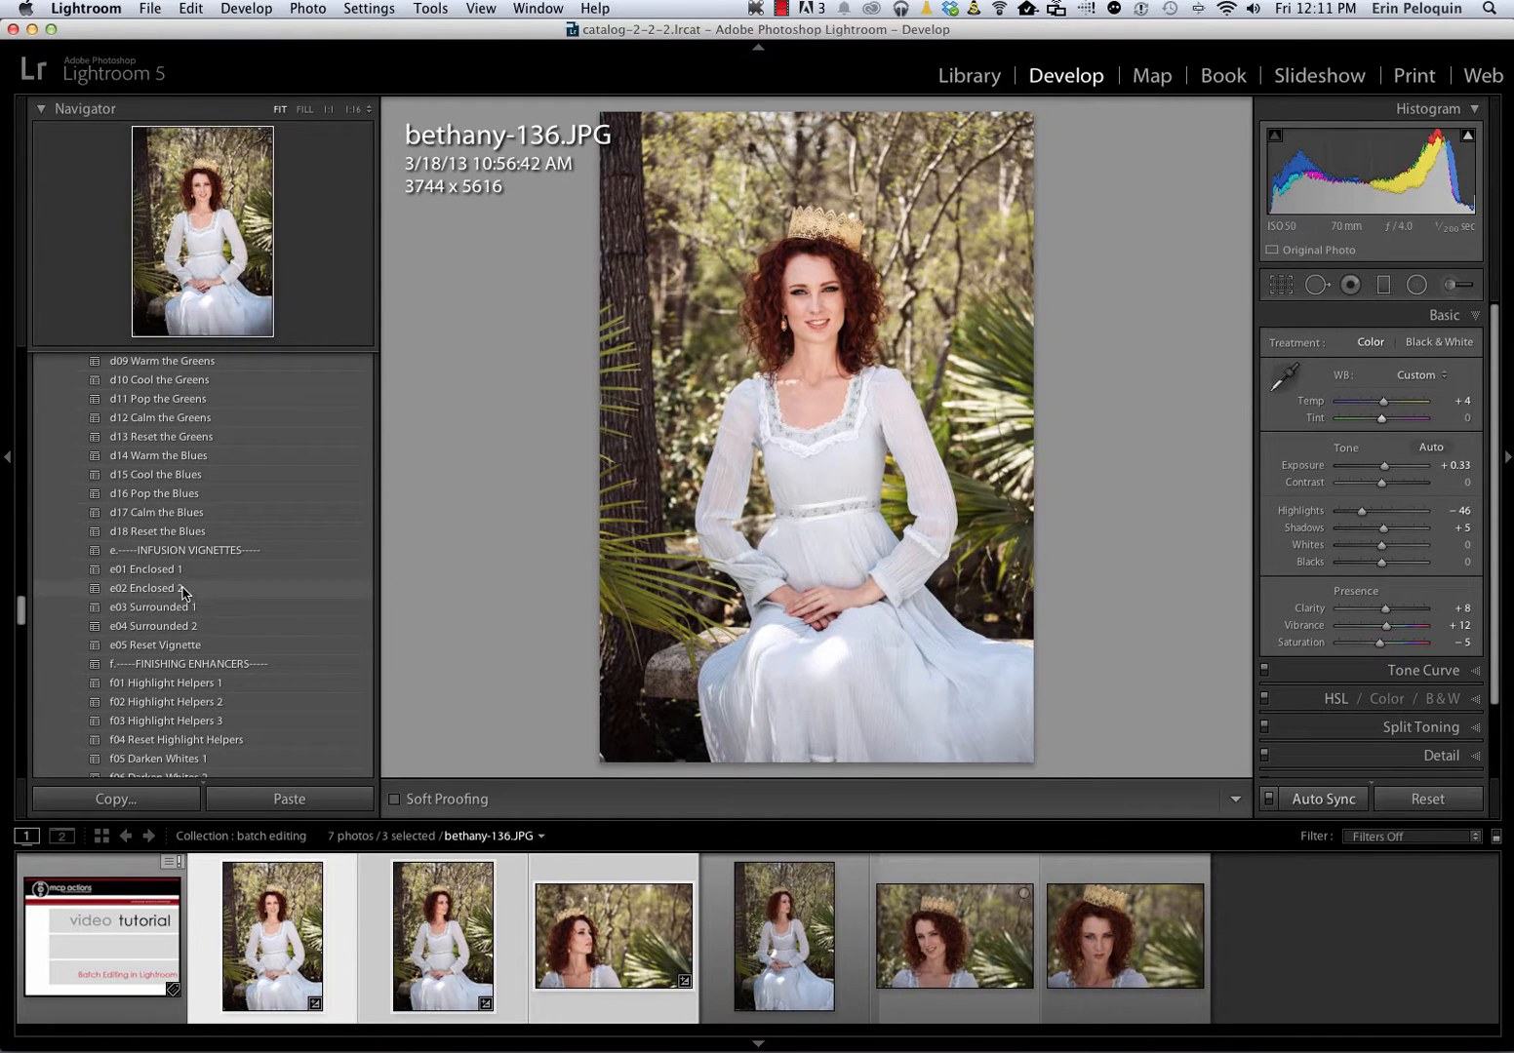
{"action": "left_click", "coordinate": [184, 590]}
{"action": "scroll", "coordinate": [169, 678], "scroll_direction": "down", "scroll_amount": 5}
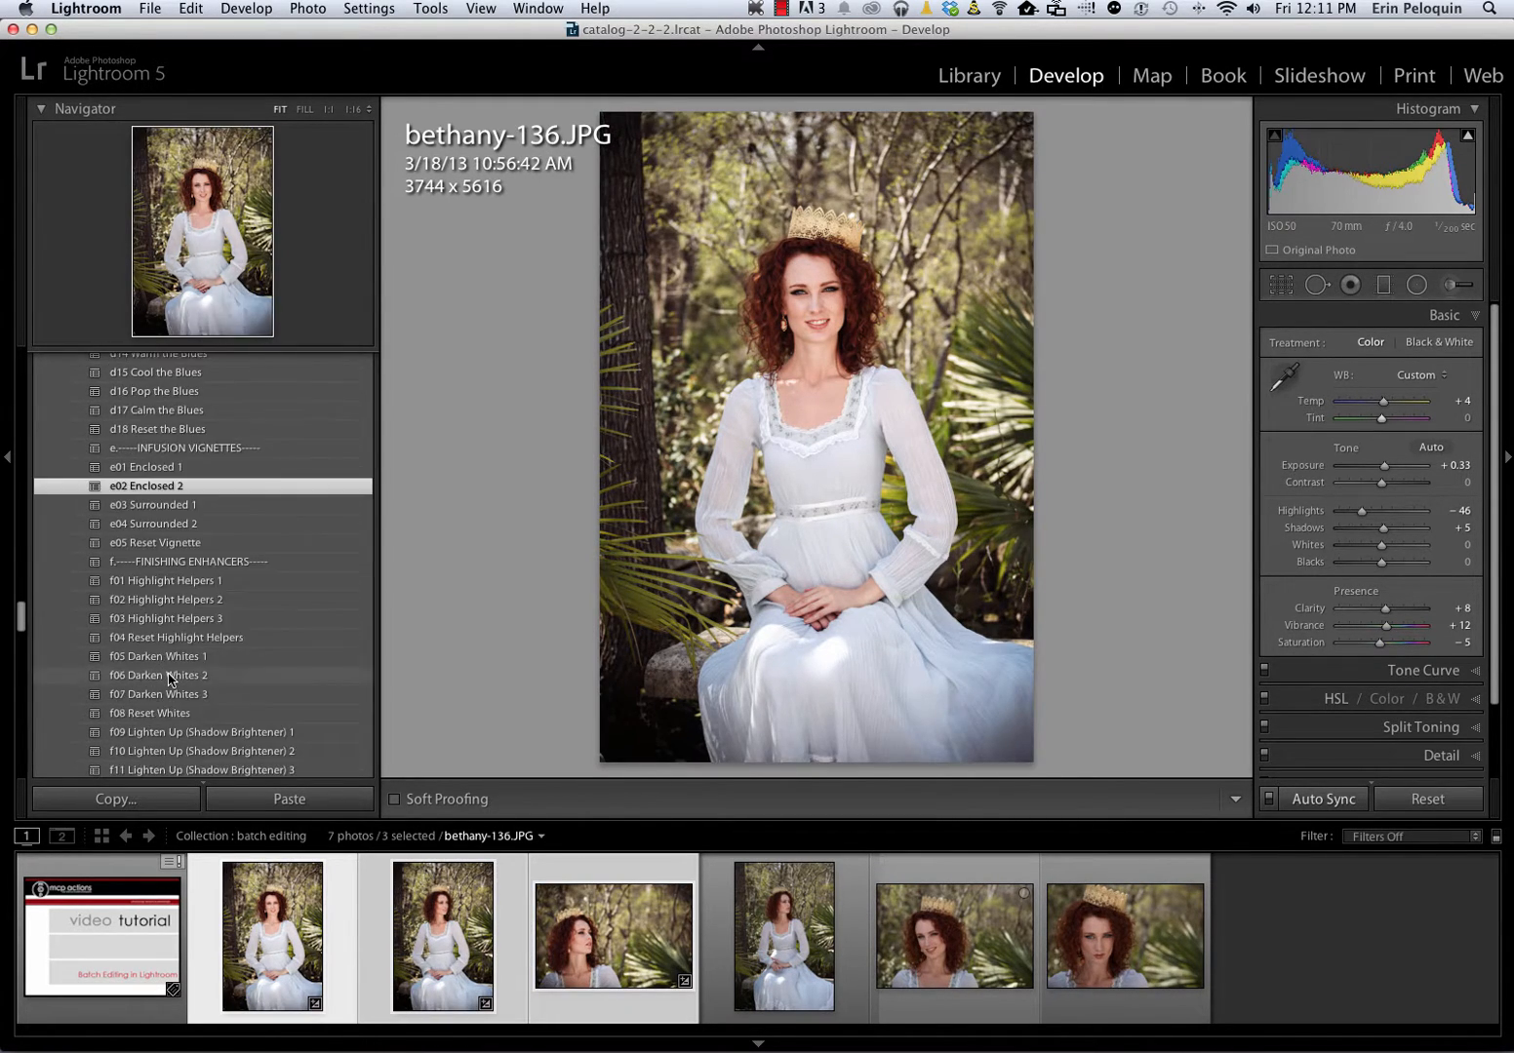
{"action": "scroll", "coordinate": [169, 678], "scroll_direction": "down", "scroll_amount": 12}
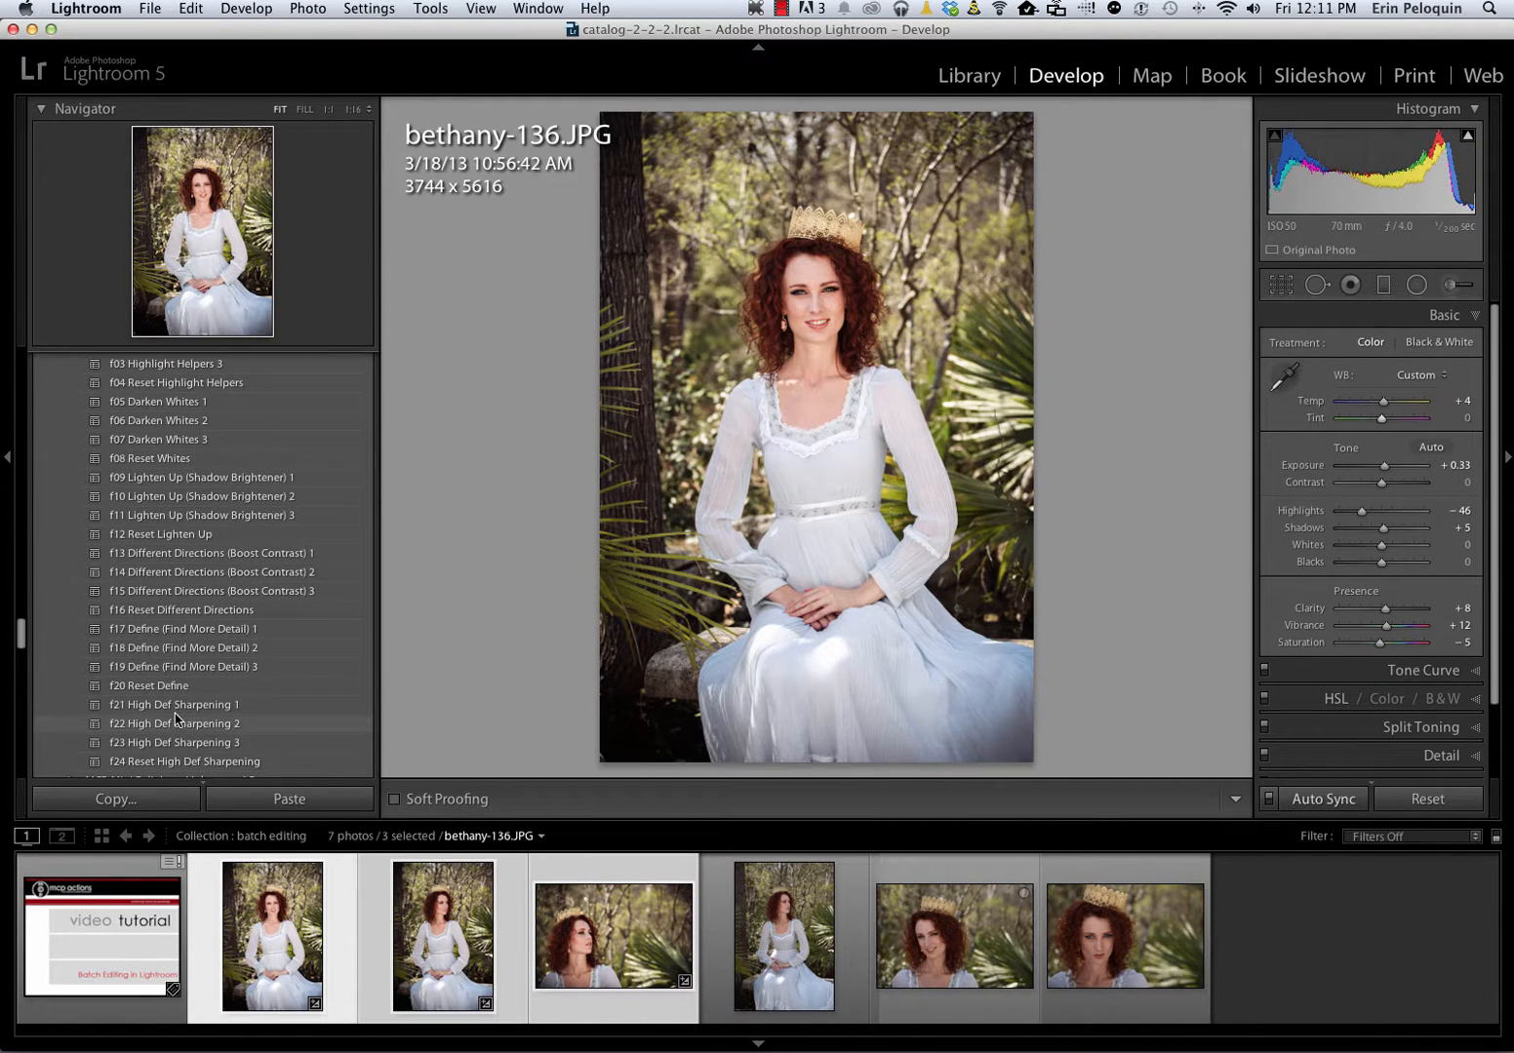
{"action": "left_click", "coordinate": [175, 705]}
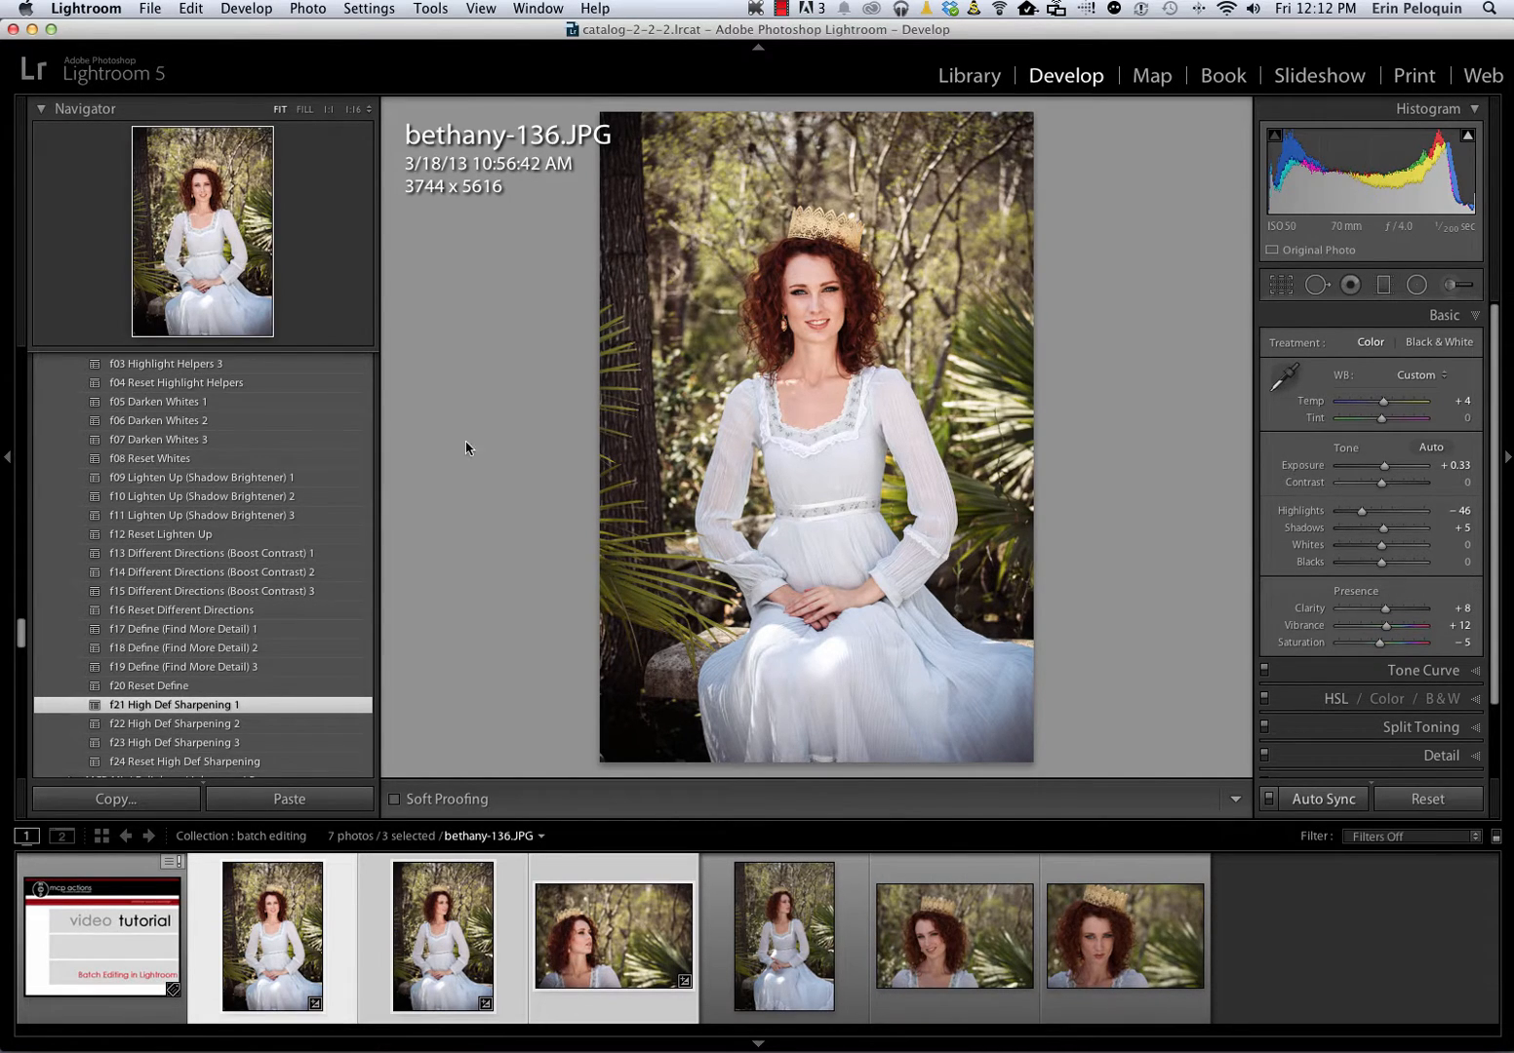
Compare the edited bethany-136.JPG with its unedited version
{"action": "key", "text": "backslash"}
{"action": "key", "text": "backslash"}
Deselect the batch and apply the f10 Lighten Up (Shadow Brightener) 2 preset to bethany-138.JPG only
{"action": "key", "text": "super+d"}
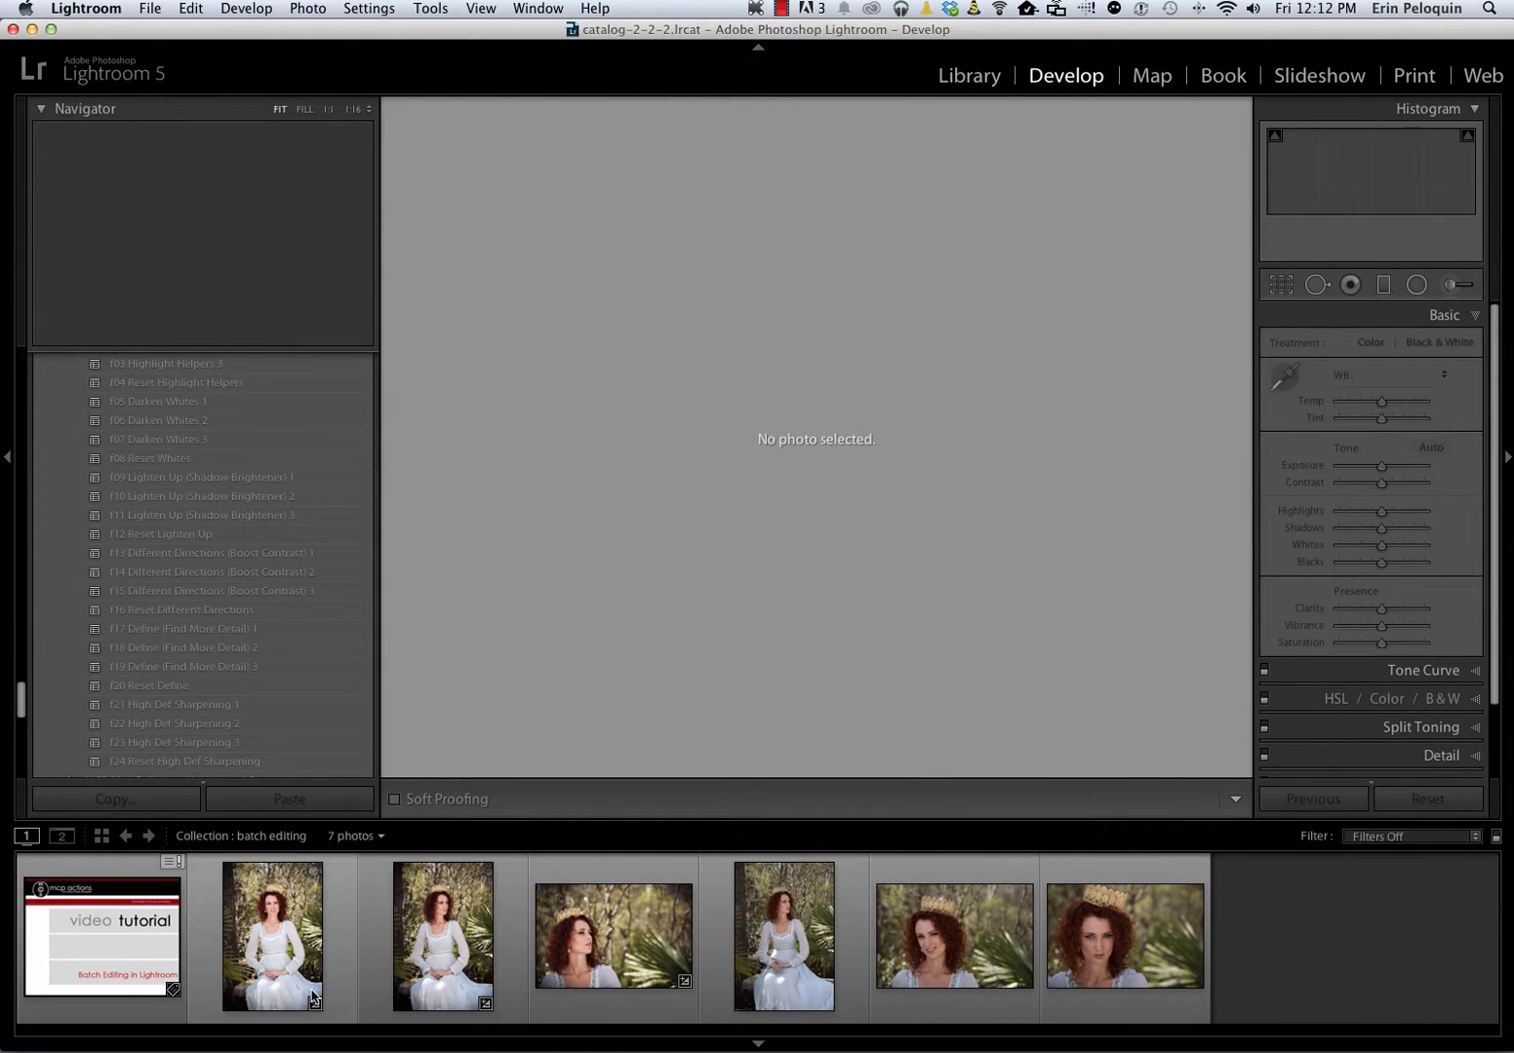
{"action": "left_click", "coordinate": [438, 981]}
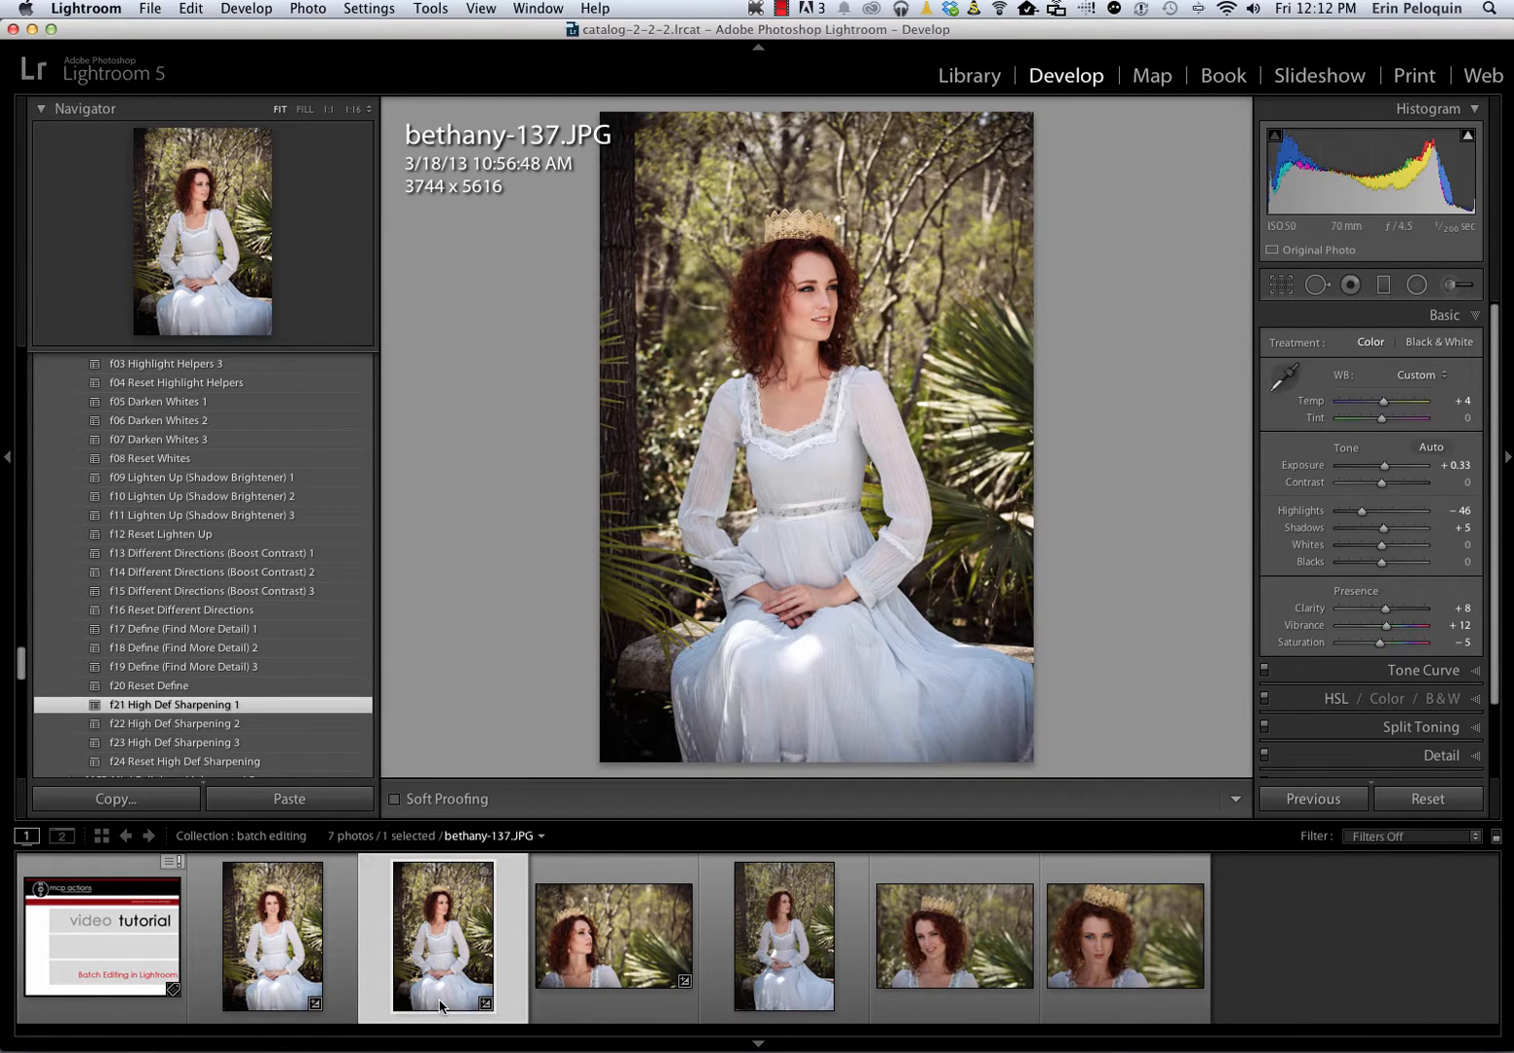
{"action": "key", "text": "Right"}
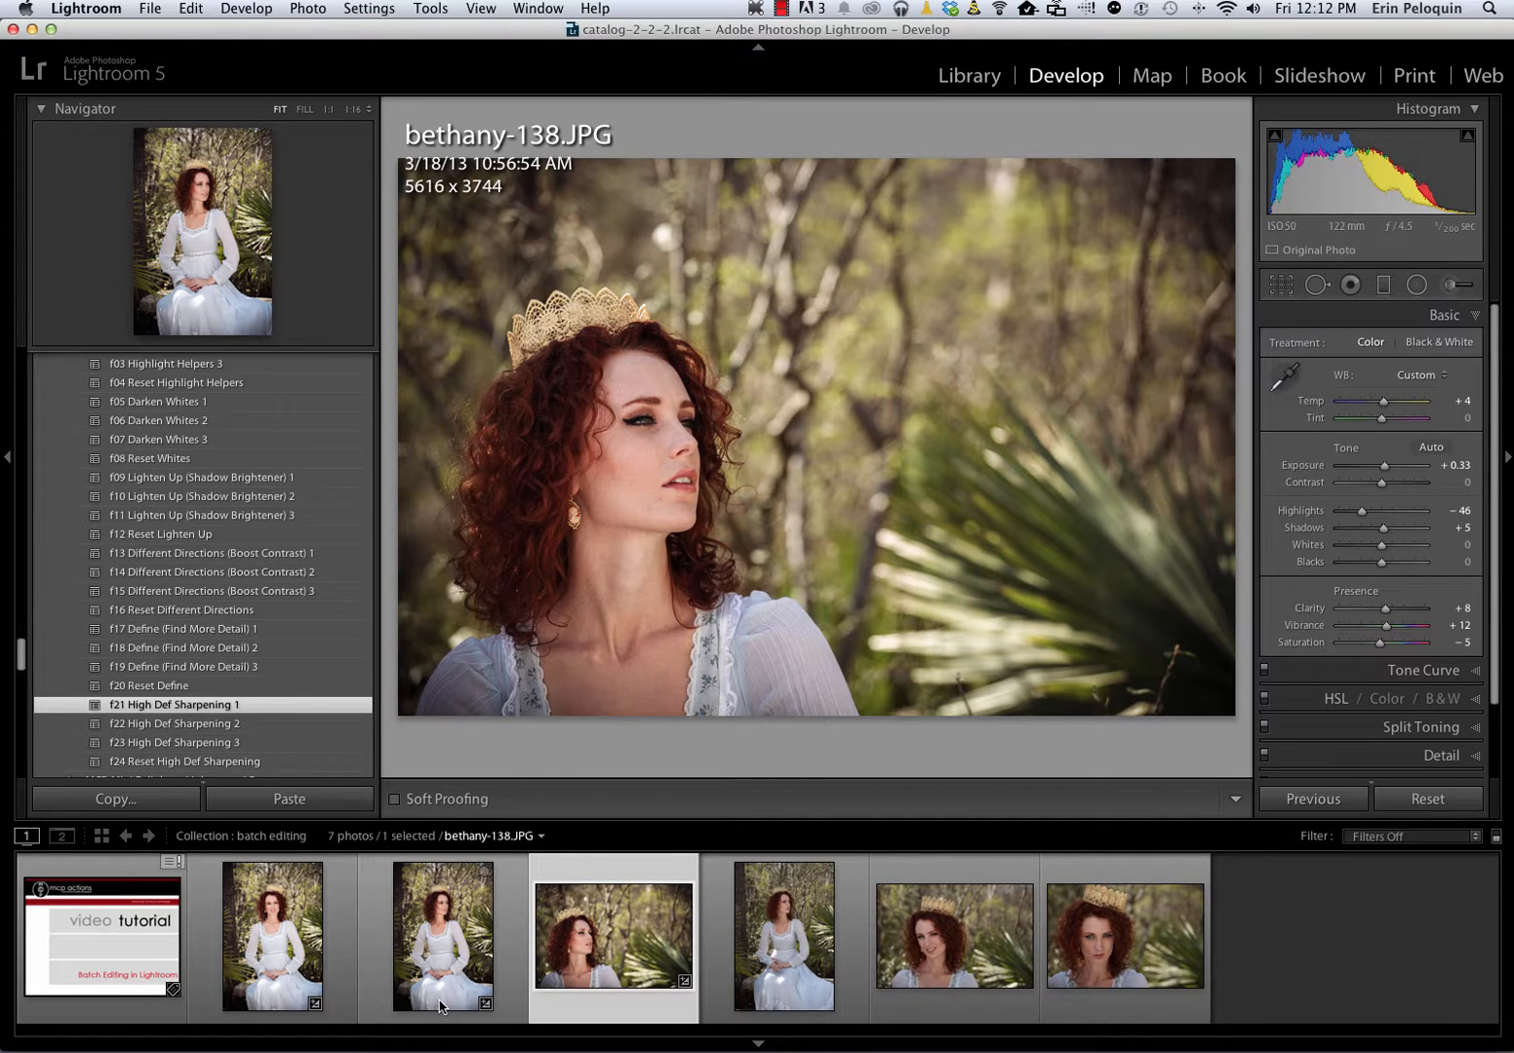
{"action": "scroll", "coordinate": [261, 749], "scroll_direction": "up", "scroll_amount": 6}
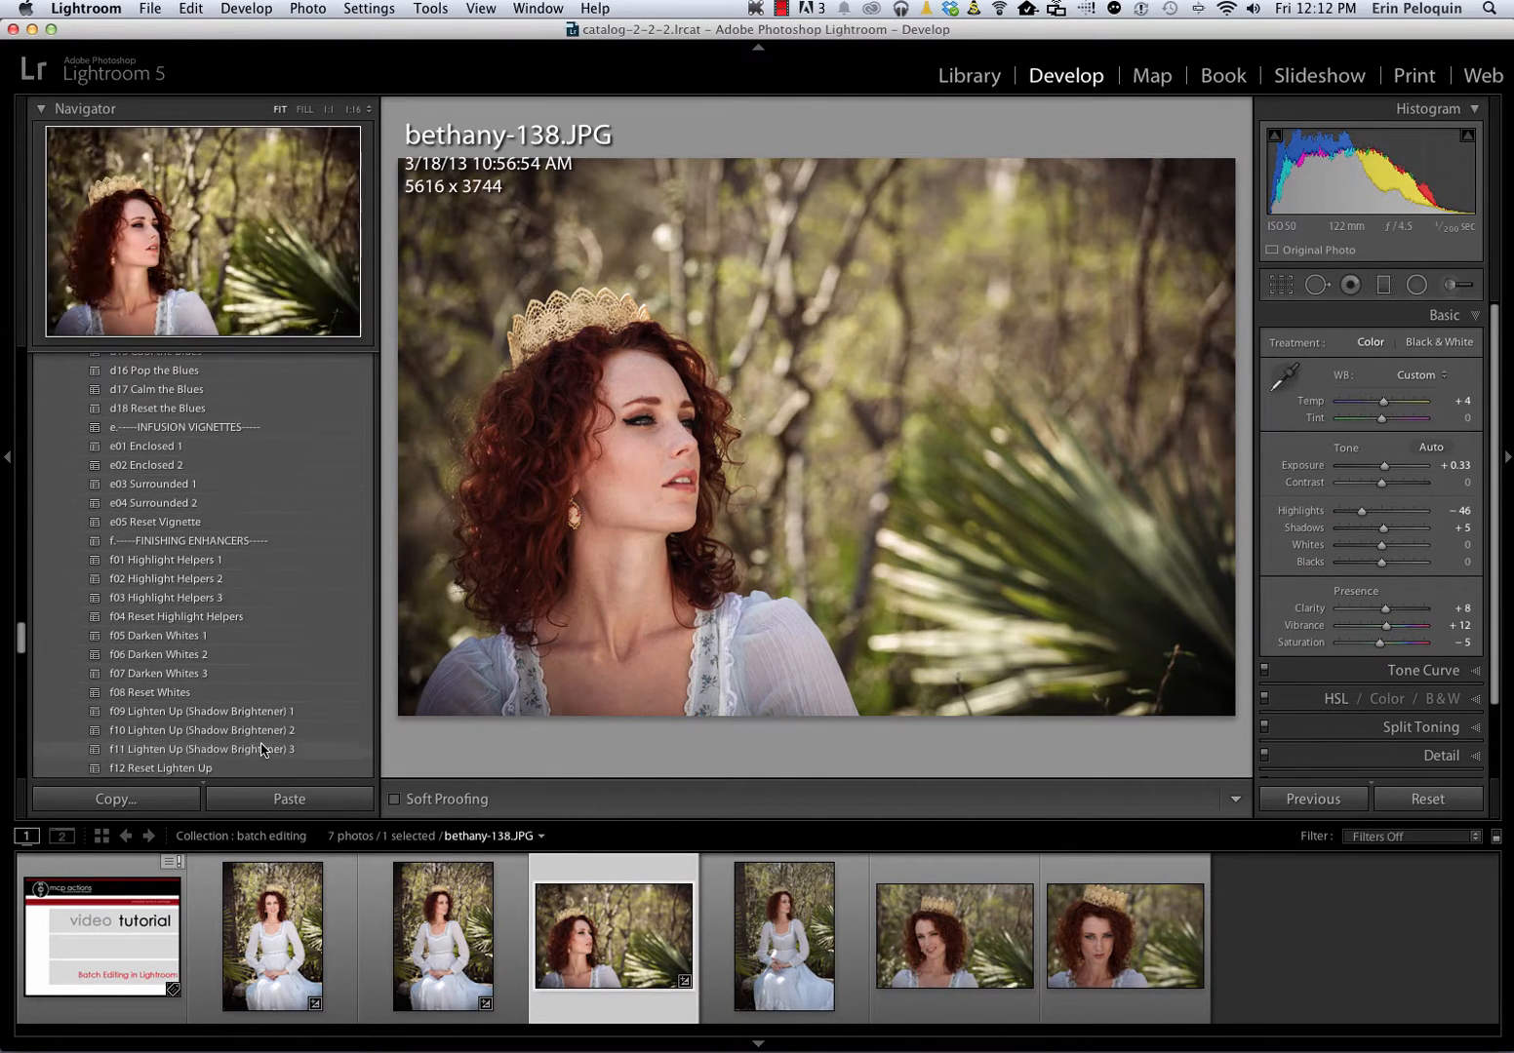
{"action": "left_click", "coordinate": [248, 733]}
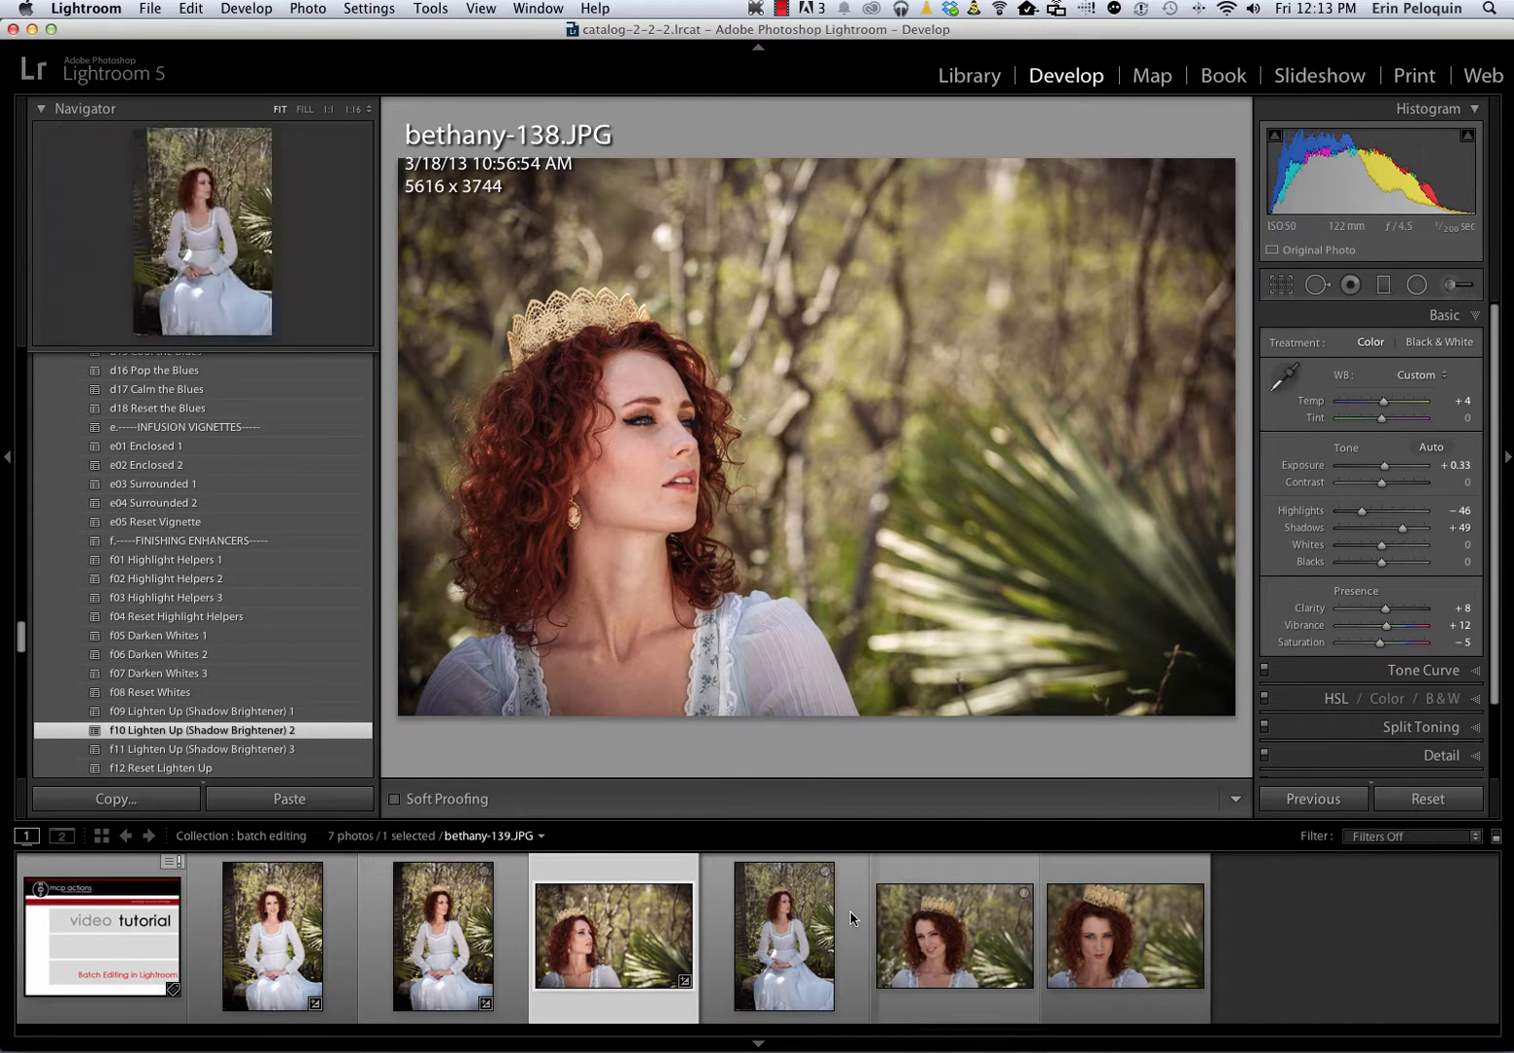
Add the three unedited photos after bethany-138.JPG to the selection and turn off Auto Sync in favor of manual Sync
{"action": "left_click", "coordinate": [910, 980], "text": "super"}
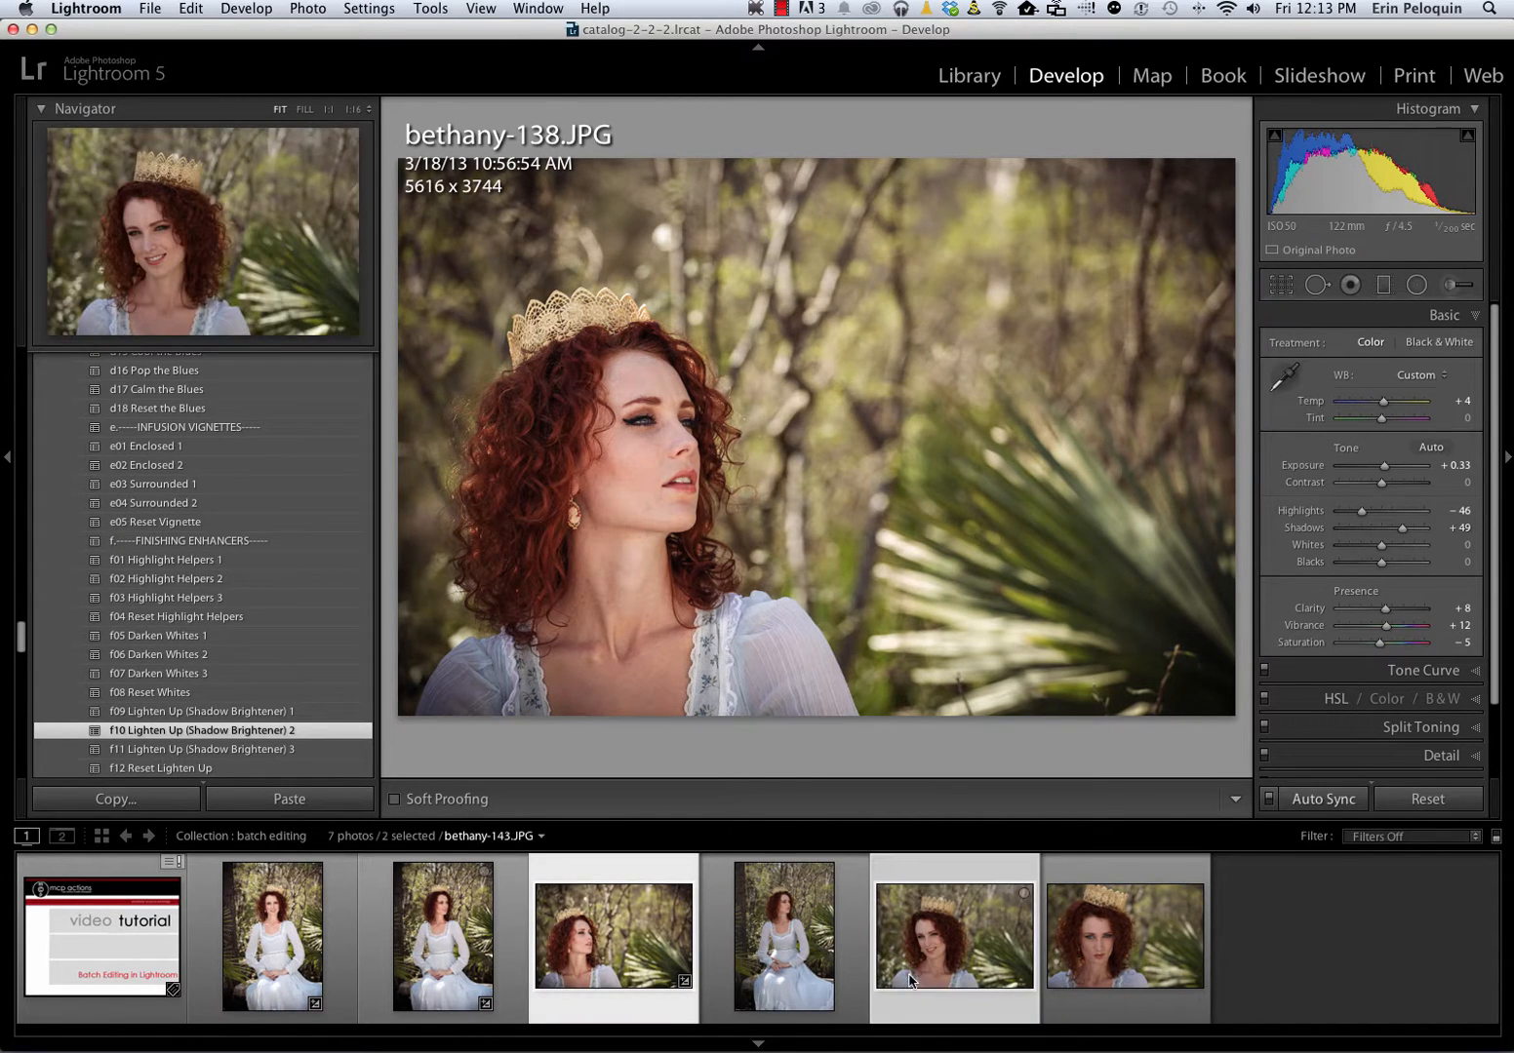
{"action": "left_click", "coordinate": [1090, 1009], "text": "super"}
{"action": "left_click", "coordinate": [785, 975], "text": "super"}
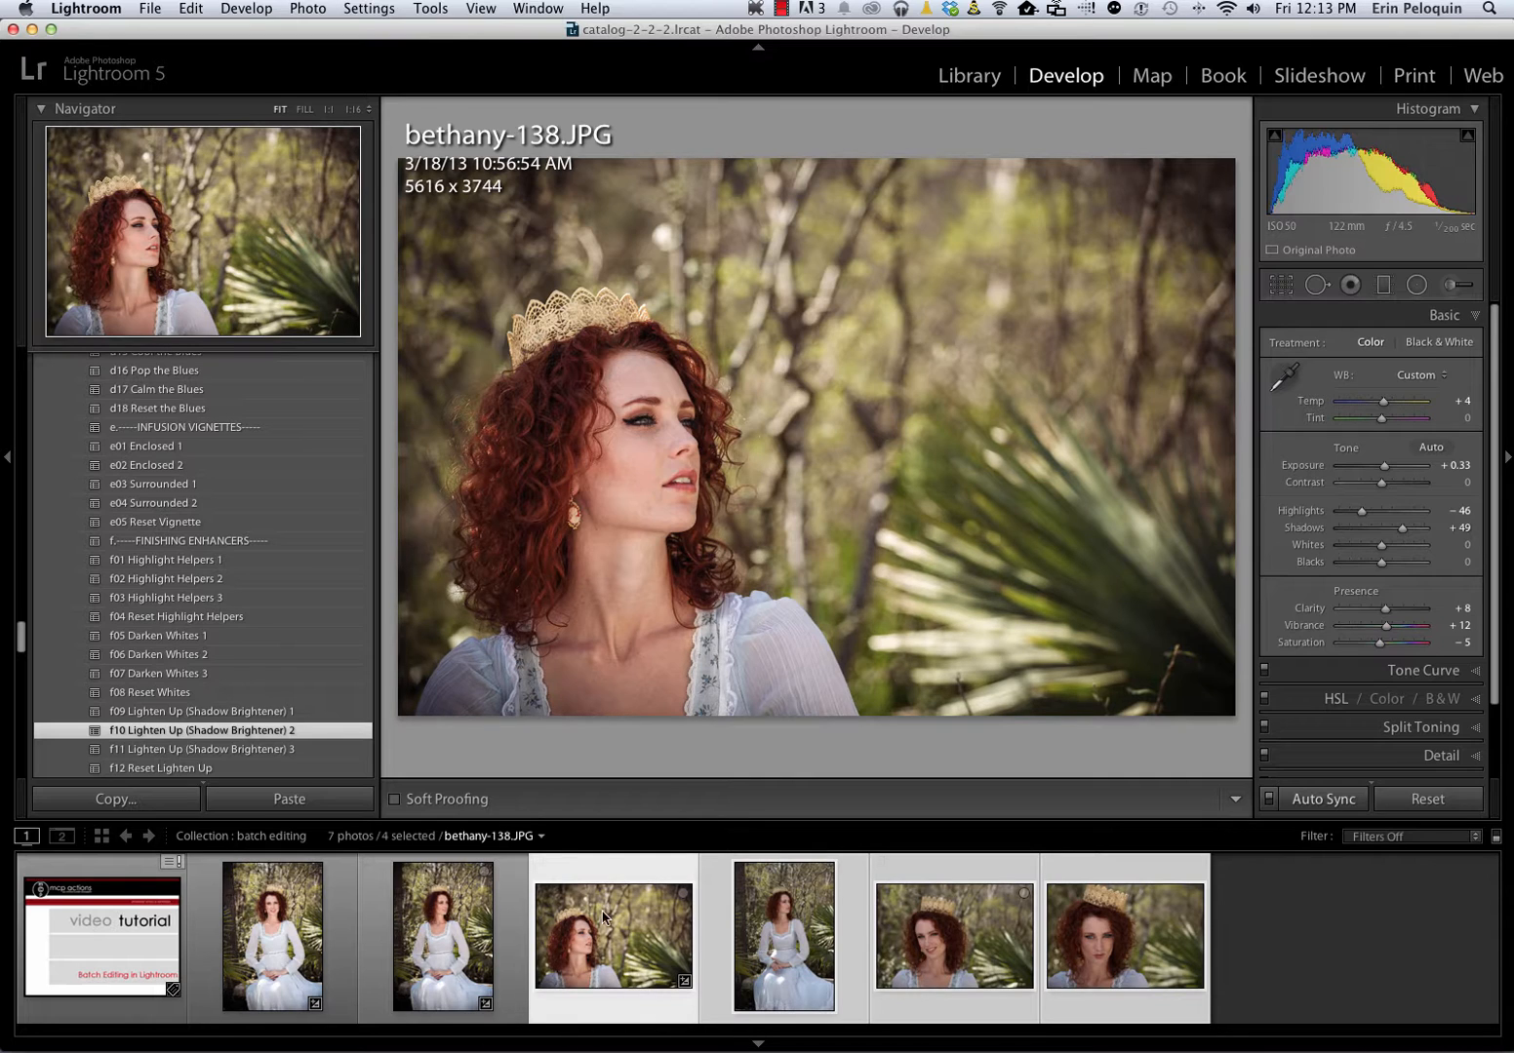
{"action": "left_click", "coordinate": [1268, 799]}
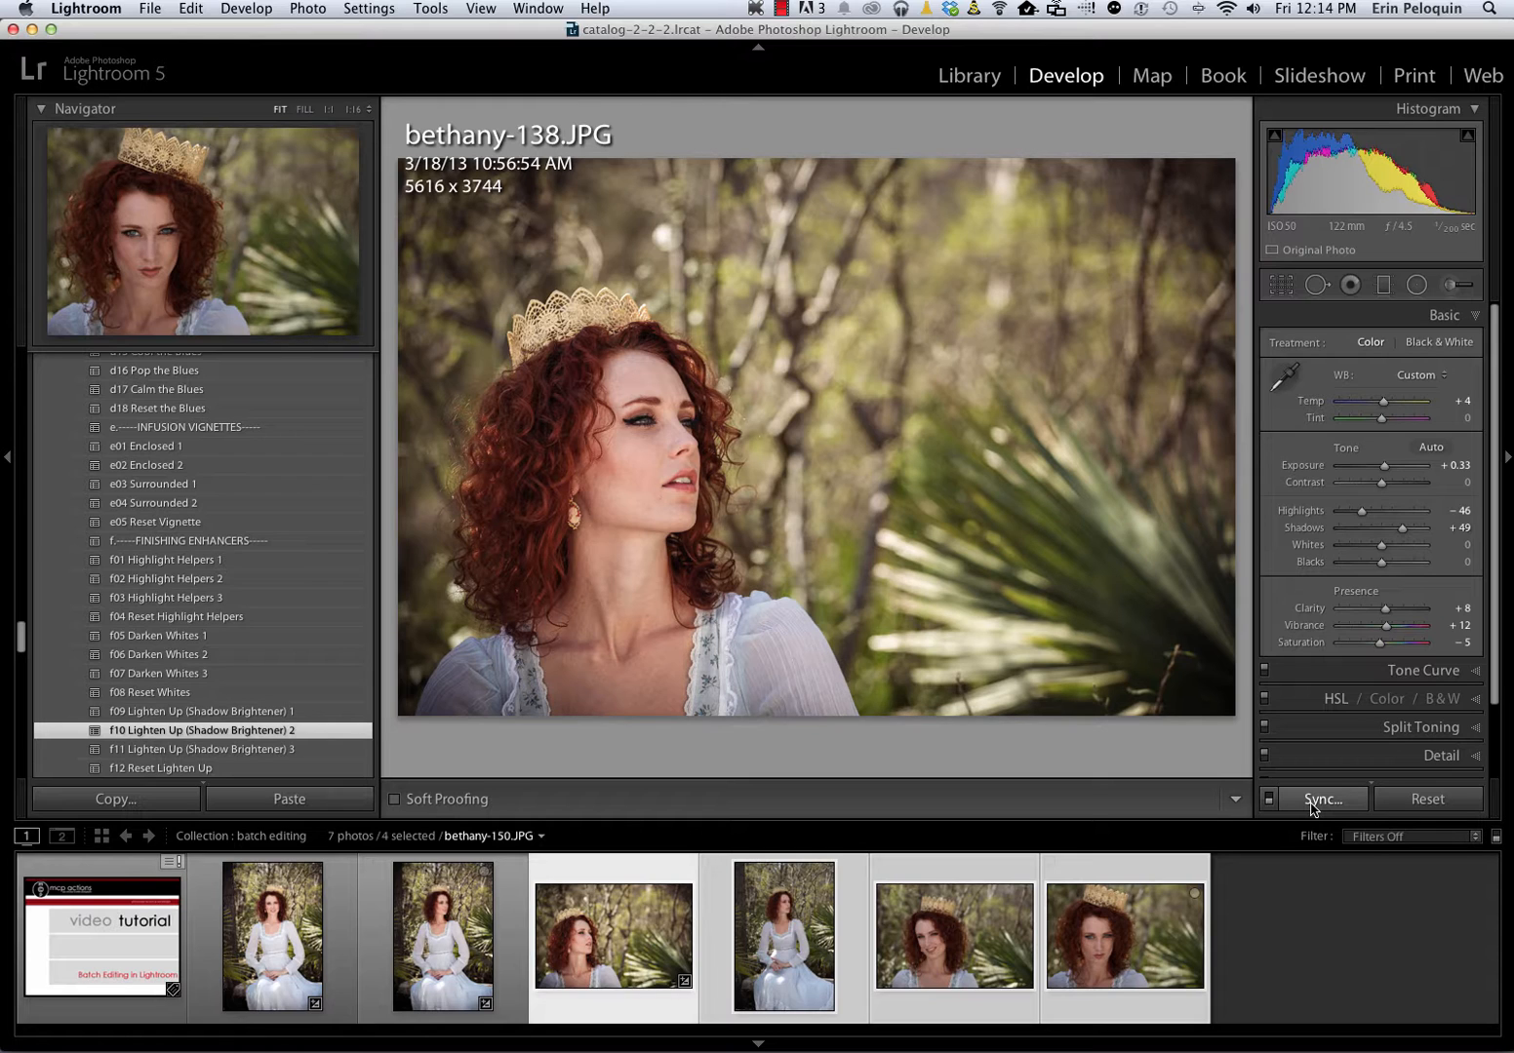
Synchronize the settings of bethany-138.JPG to the other selected photos, leaving out brush adjustments, spot removal and crop
{"action": "left_click", "coordinate": [1312, 802]}
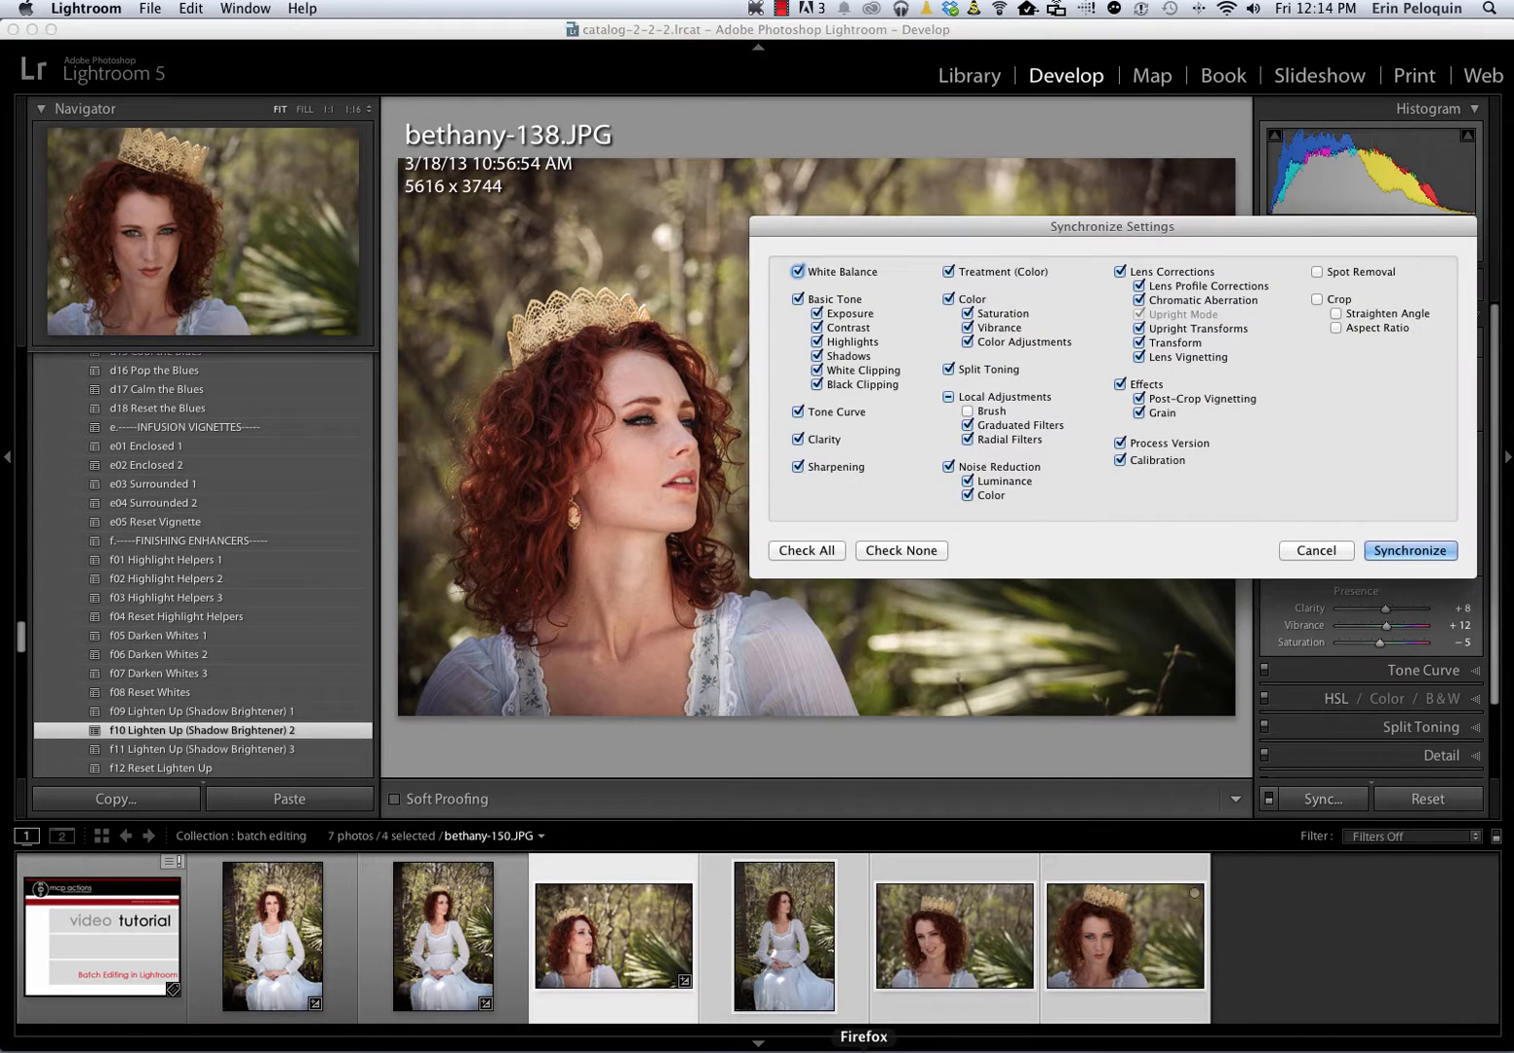
{"action": "left_click_drag", "start_coordinate": [990, 222], "coordinate": [895, 513]}
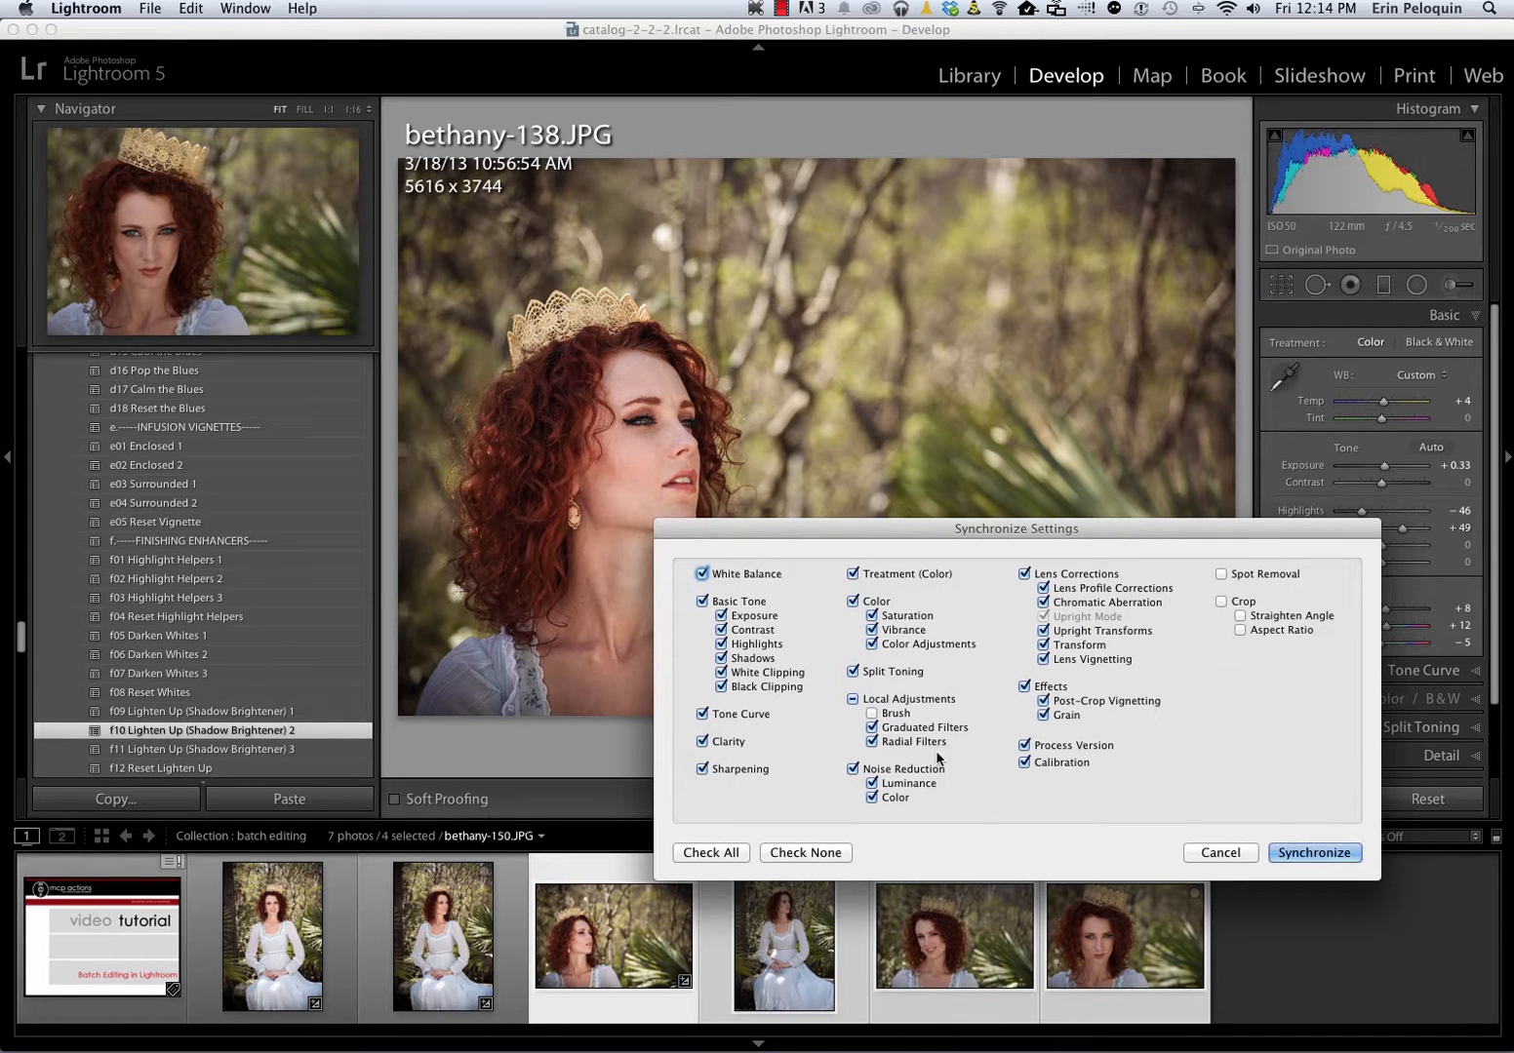
{"action": "left_click", "coordinate": [872, 713]}
{"action": "left_click", "coordinate": [1283, 854]}
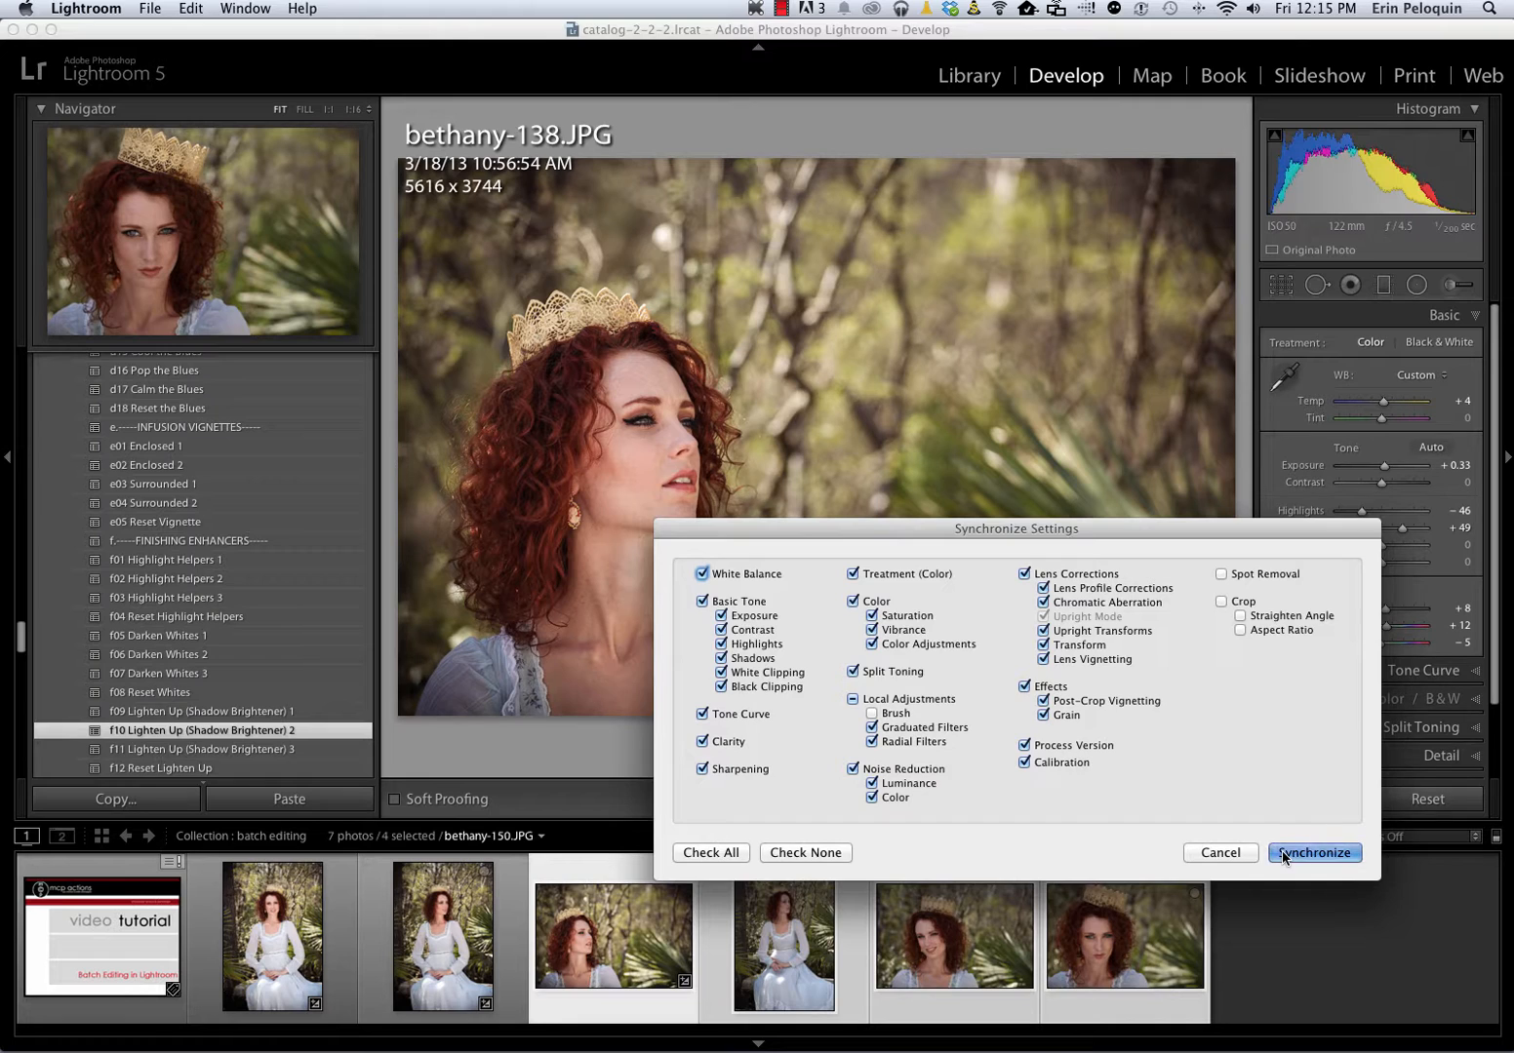